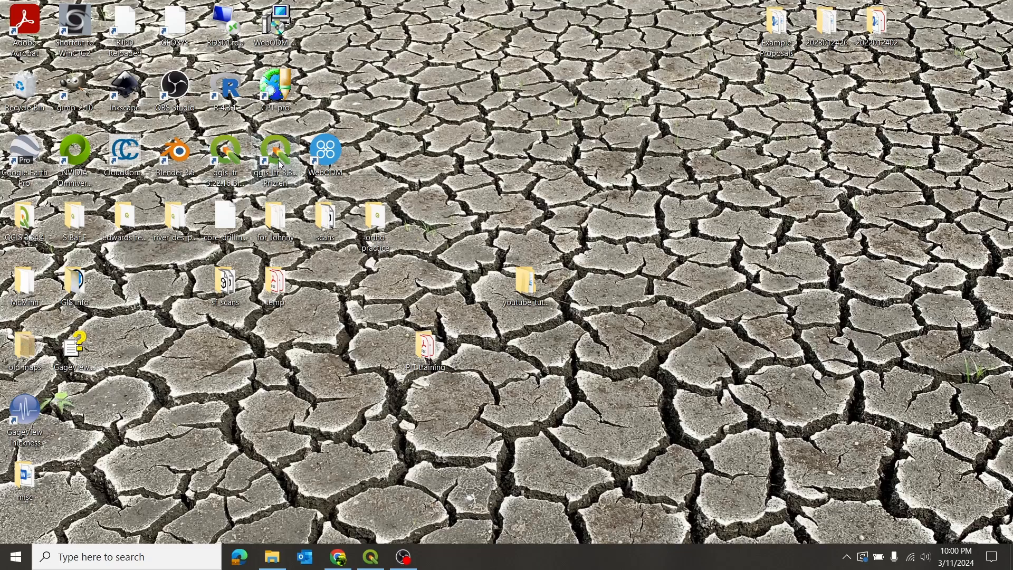
# - Launch QGIS, maximize its window and start a new blank project
pyautogui.doubleClick(279, 162)
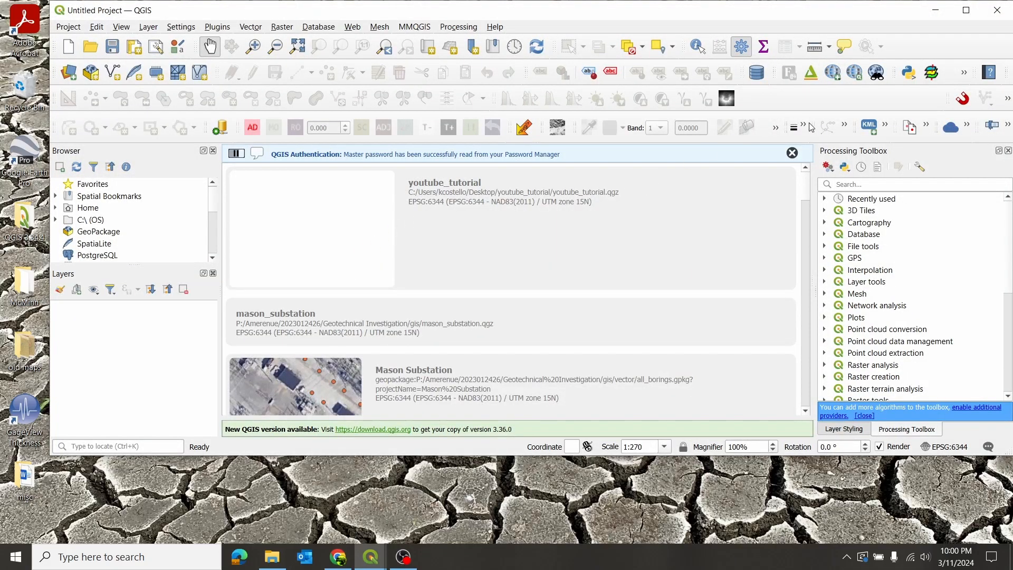
pyautogui.click(793, 153)
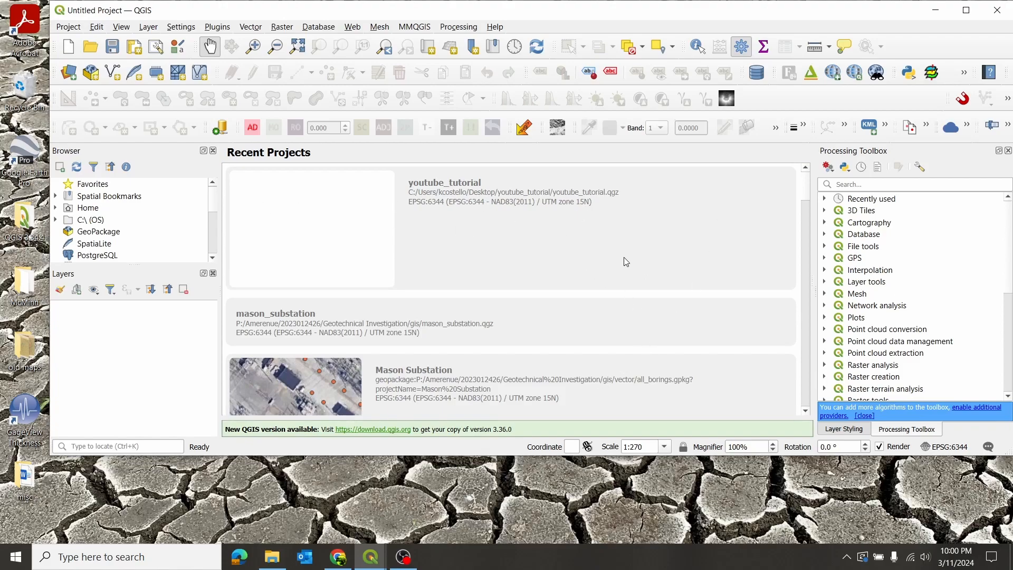
pyautogui.click(967, 11)
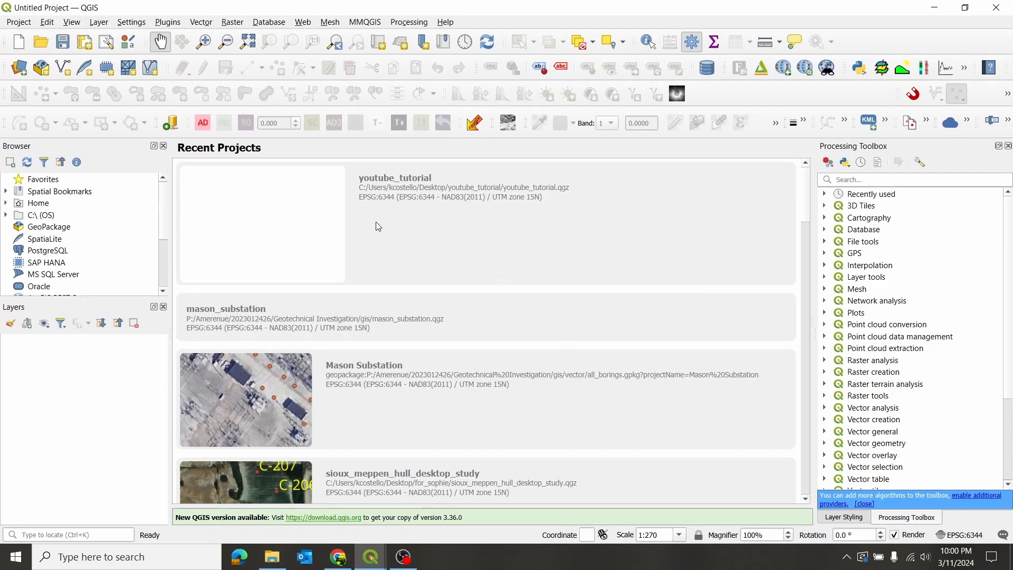
pyautogui.click(18, 42)
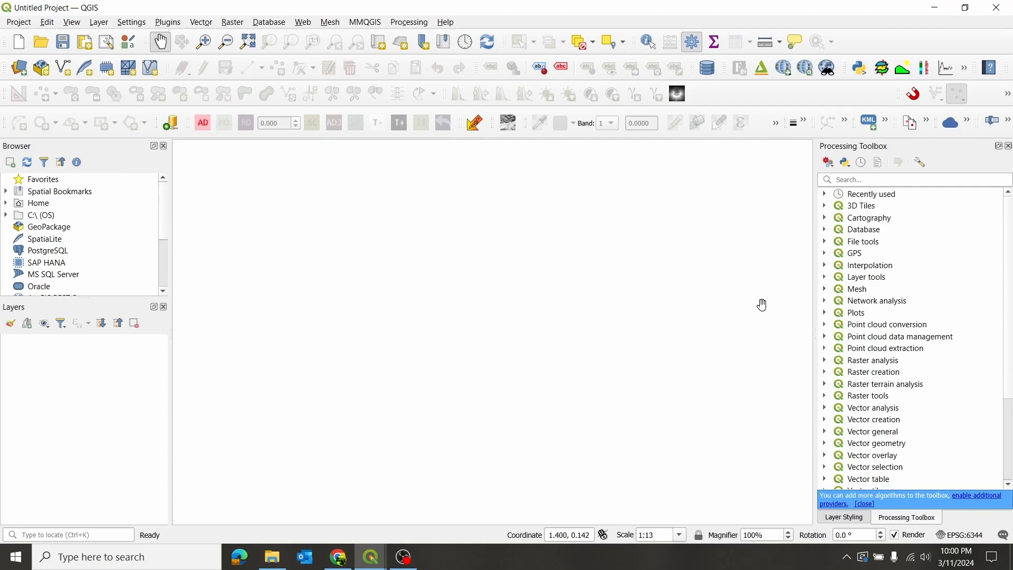
# - Examine the coordinate reference system in the project properties and close them without applying changes
pyautogui.click(963, 536)
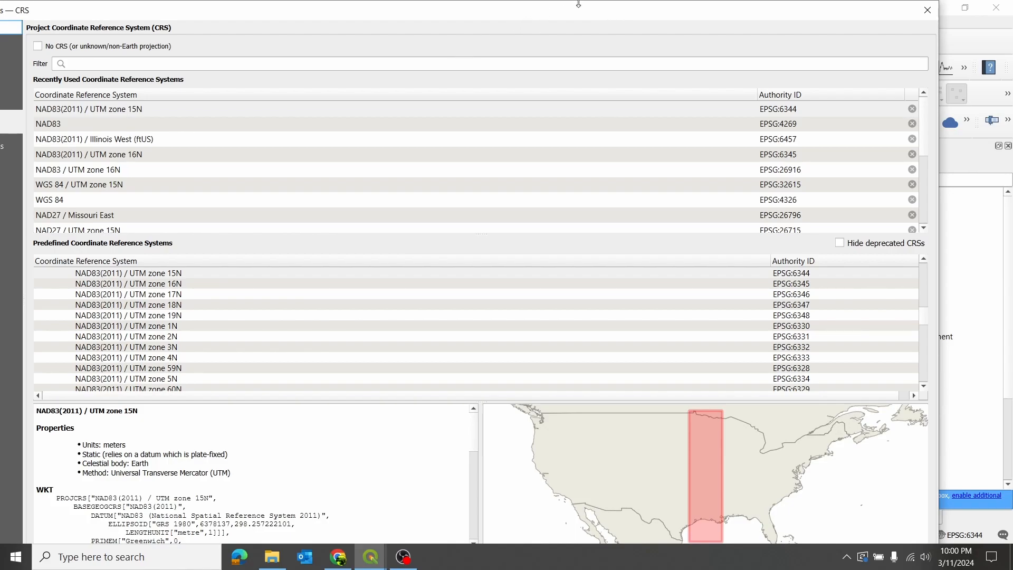
pyautogui.moveTo(577, 3); pyautogui.dragTo(615, 52)
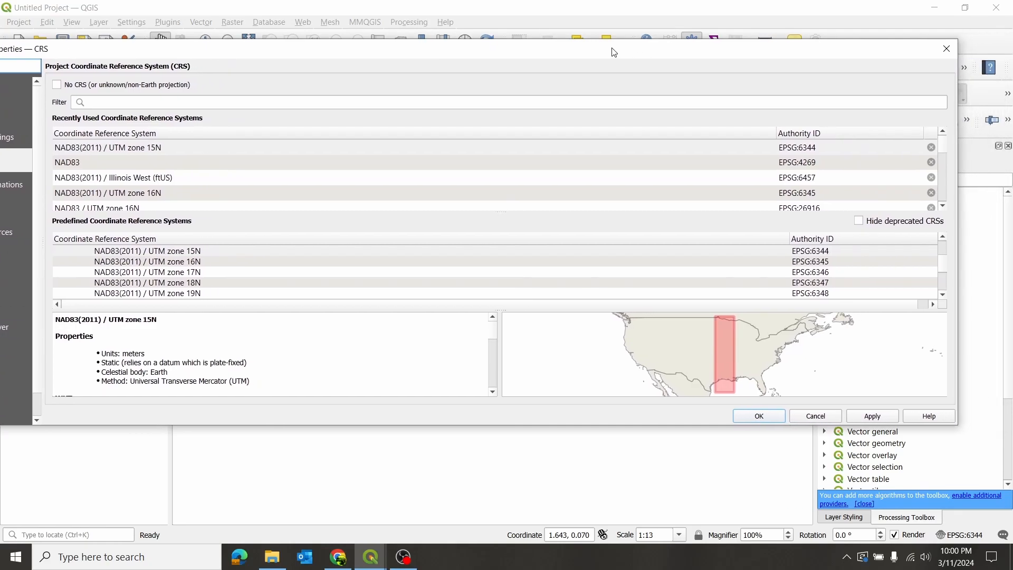
pyautogui.moveTo(959, 152); pyautogui.dragTo(774, 151)
pyautogui.moveTo(601, 49); pyautogui.dragTo(721, 58)
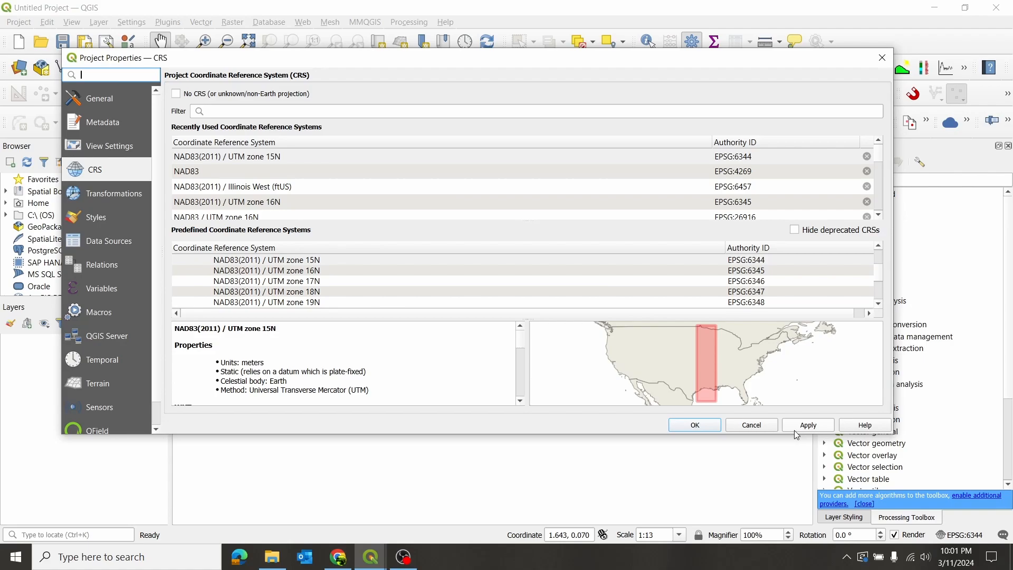
pyautogui.click(752, 425)
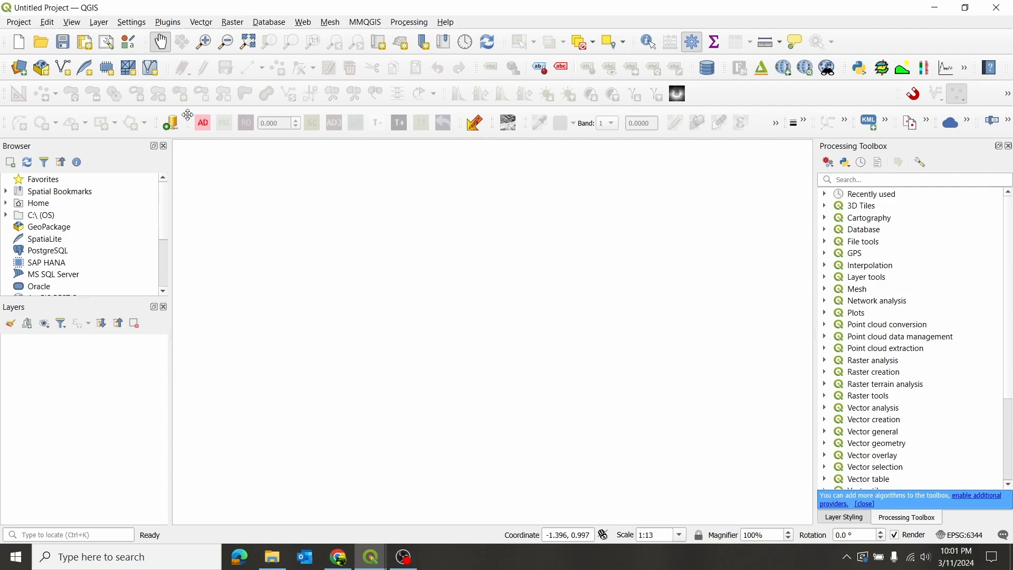
# - Save the project as youtube_tutorial in the youtube_tutorial folder on the Desktop
pyautogui.click(19, 23)
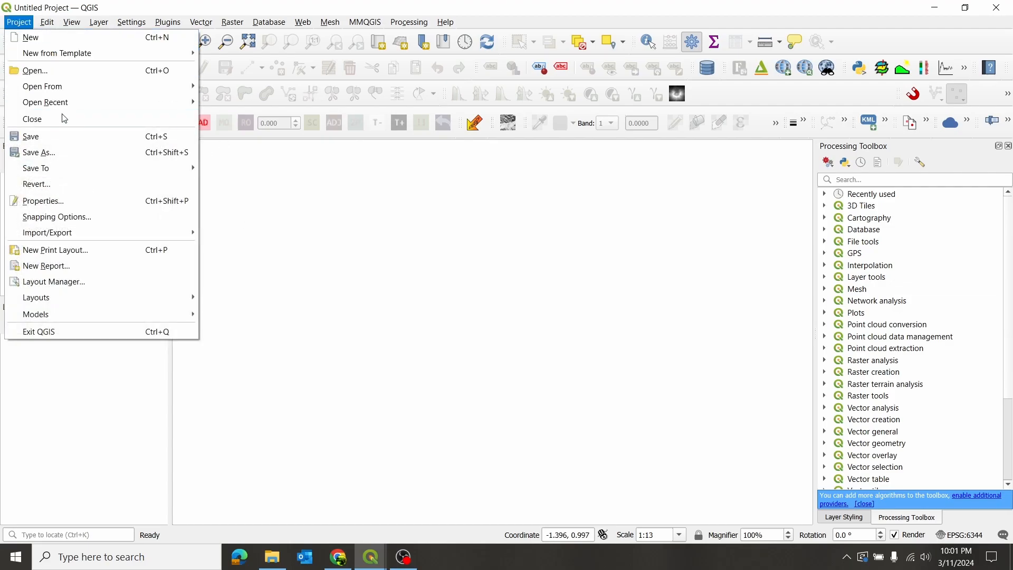
pyautogui.click(62, 151)
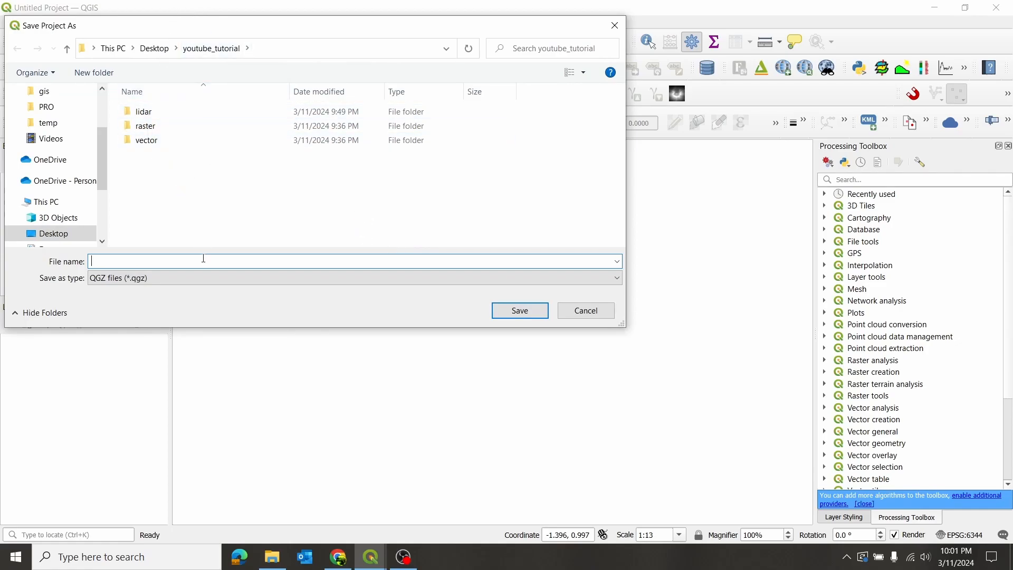
pyautogui.write('youtube_tutorial')
pyautogui.click(519, 312)
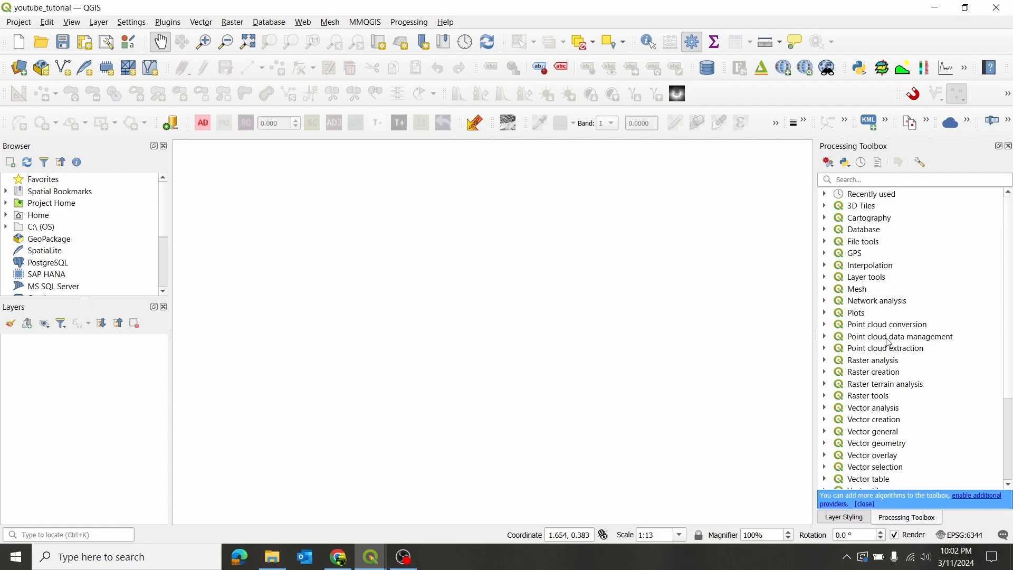
# - Open the ONE (One-Step-Processing) algorithm from the Open LiDAR Toolbox
pyautogui.scroll(-3, 913, 290)
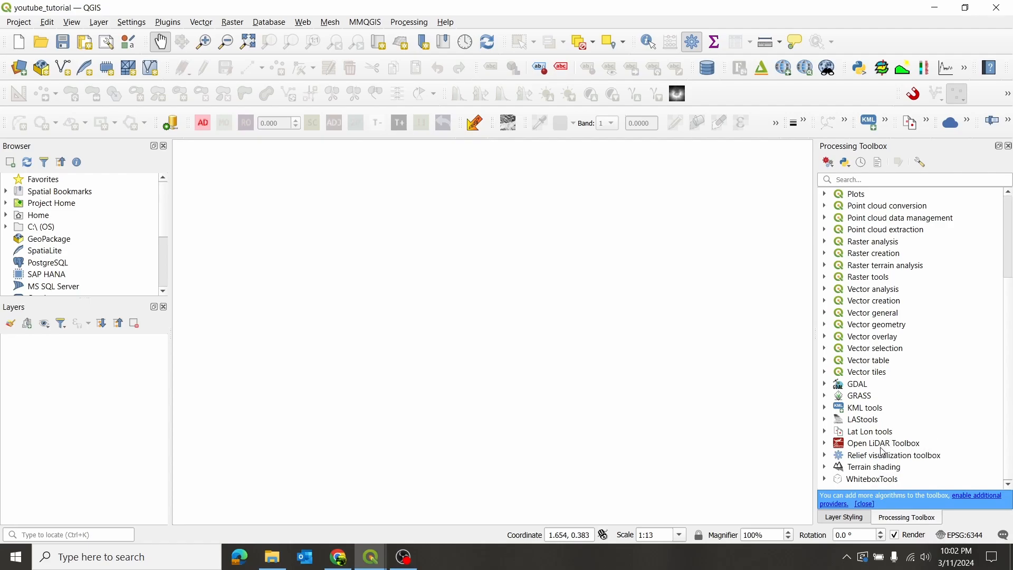
pyautogui.click(825, 443)
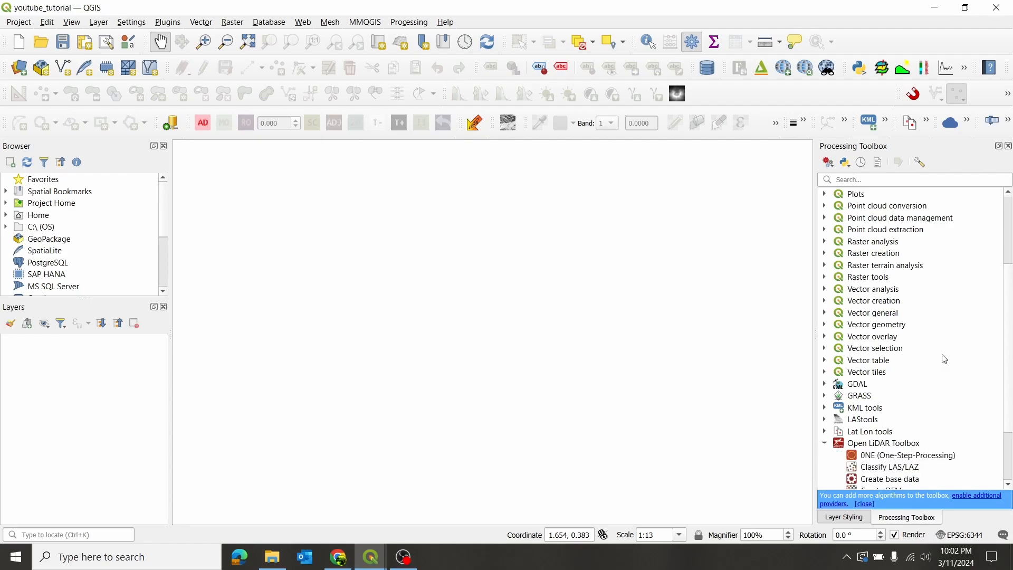
pyautogui.scroll(-3, 948, 359)
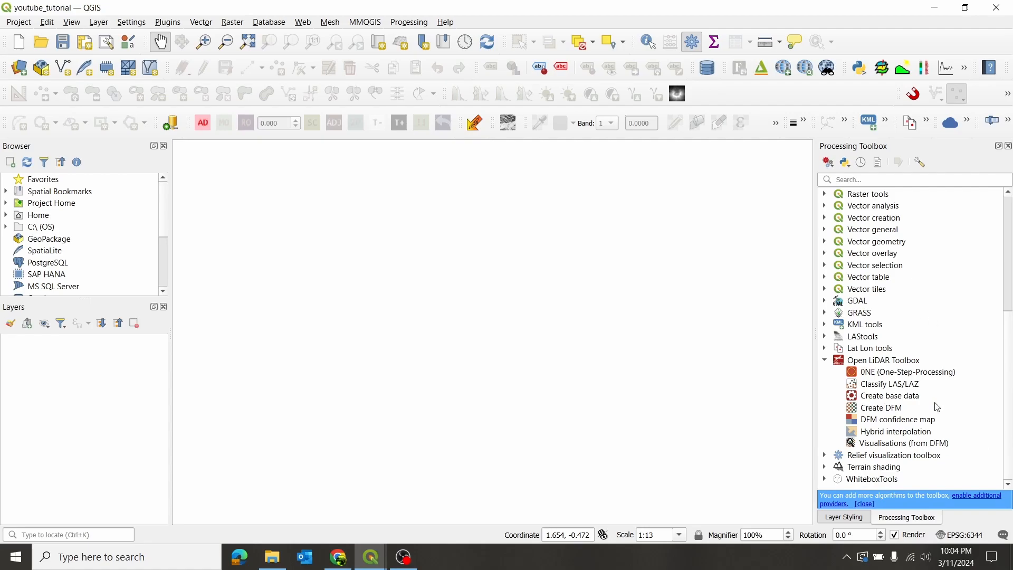
pyautogui.doubleClick(901, 374)
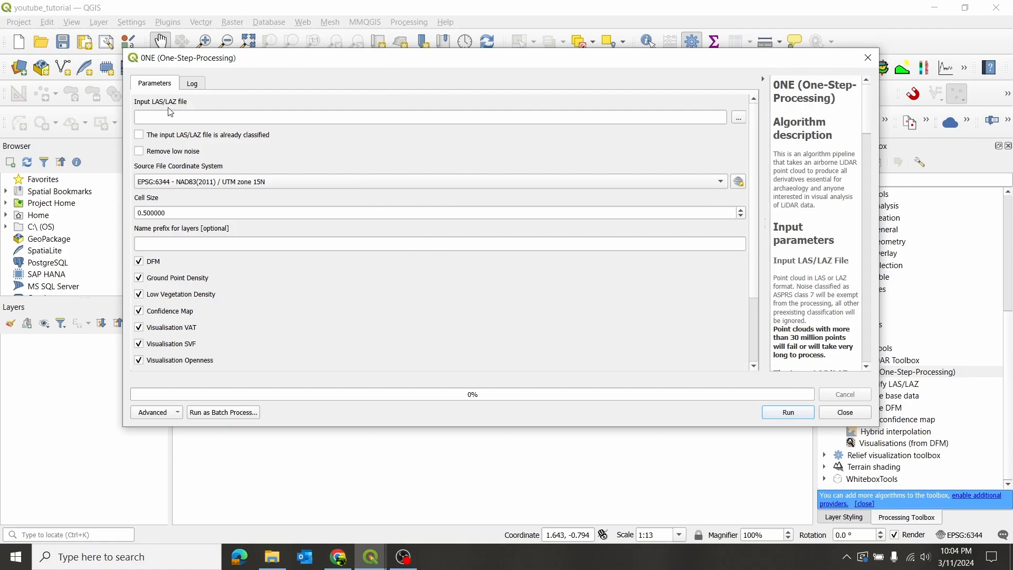
# - Choose merged_classified.las from the lidar folder as the input point cloud and mark it as already classified
pyautogui.click(735, 119)
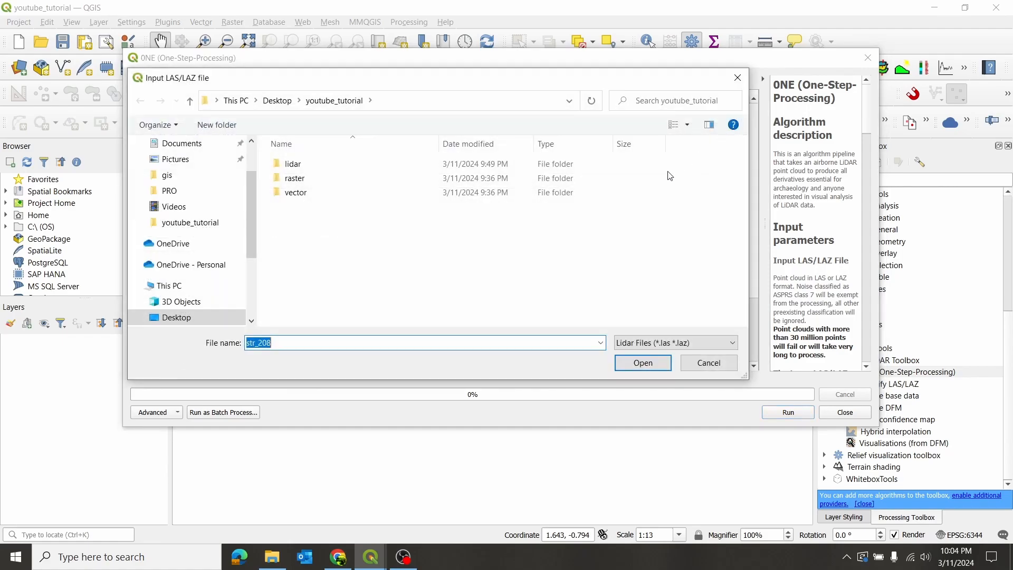
pyautogui.doubleClick(306, 165)
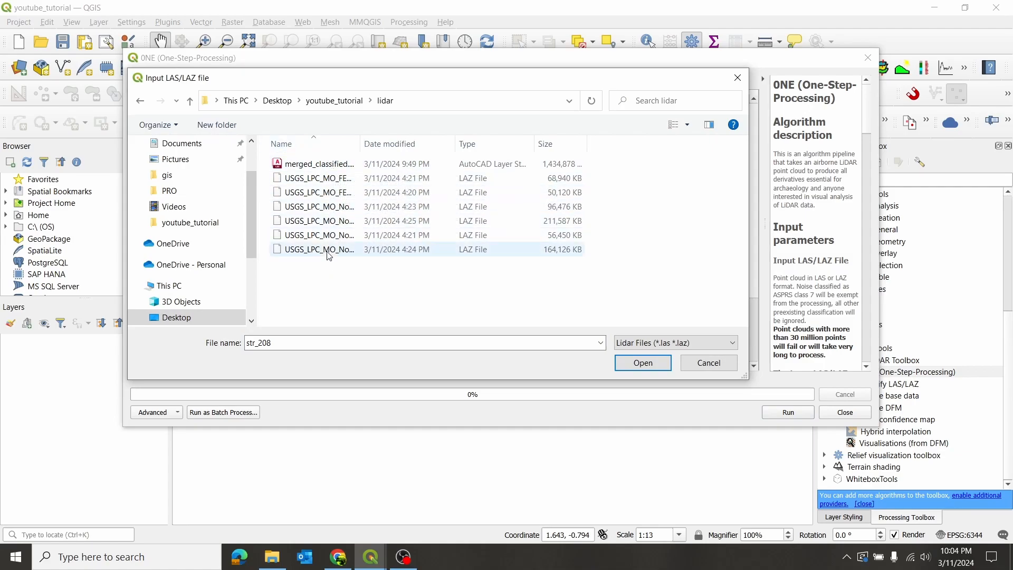
pyautogui.click(344, 166)
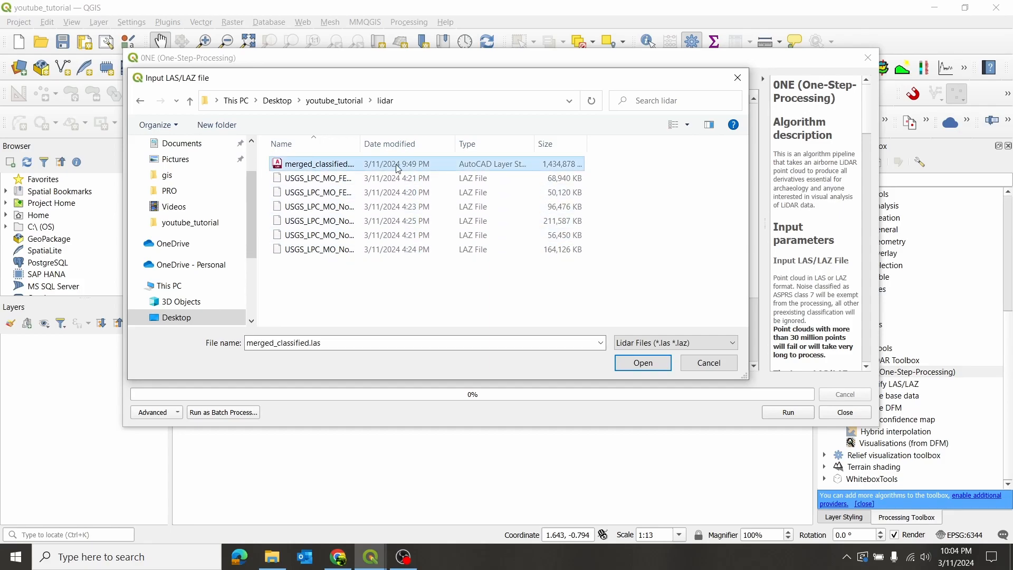
pyautogui.click(628, 362)
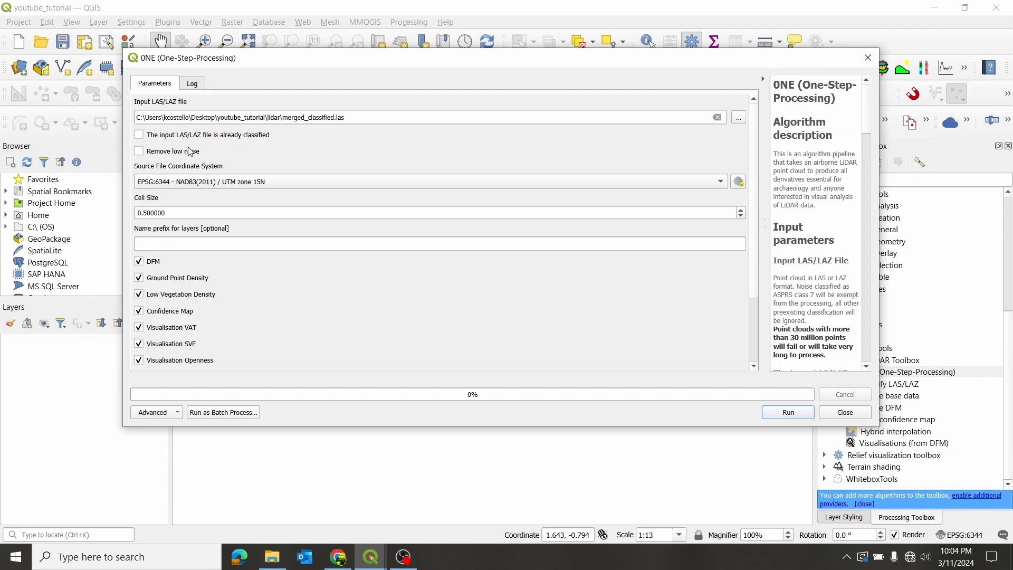
pyautogui.click(140, 136)
# - Read the algorithm's help text on its input parameters, coordinate system requirements and outputs
pyautogui.scroll(-15, 839, 209)
pyautogui.scroll(-7, 812, 214)
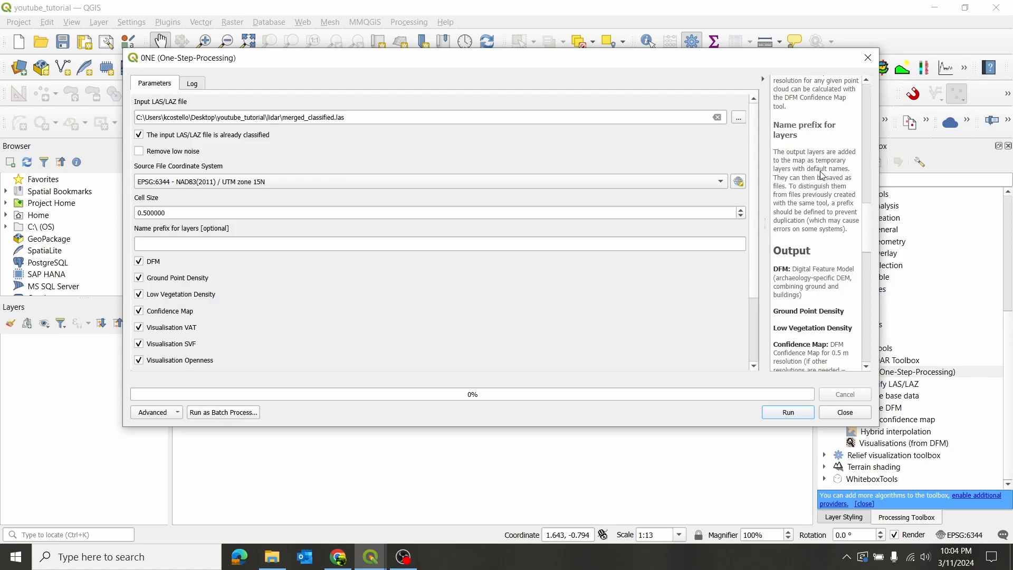
pyautogui.scroll(-5, 820, 174)
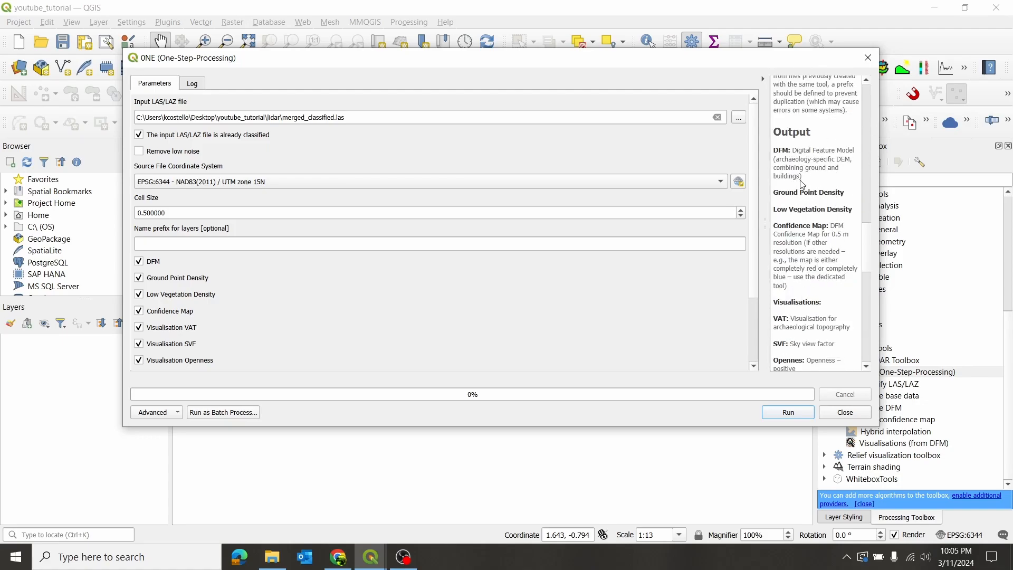
pyautogui.scroll(-3, 813, 185)
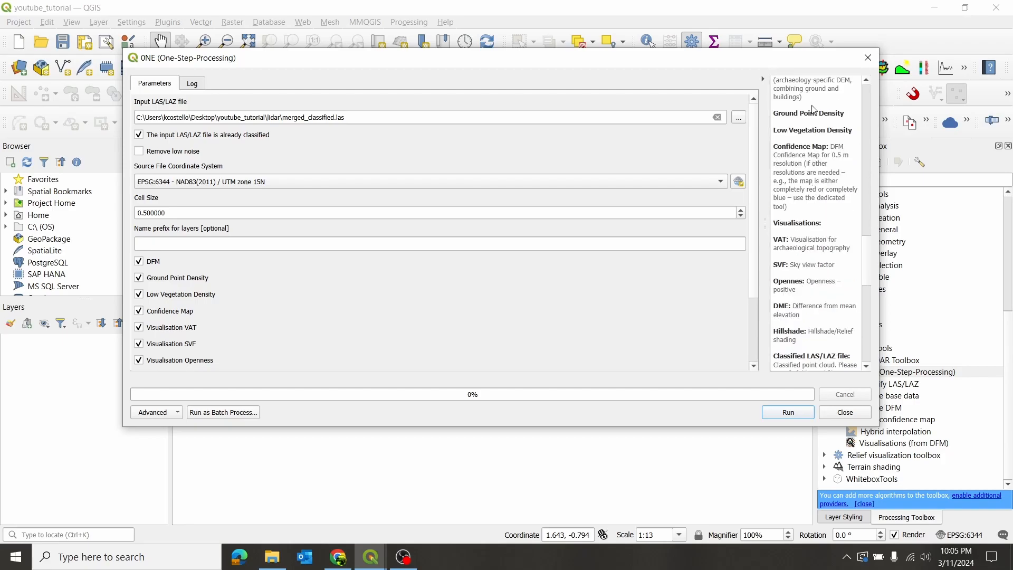
pyautogui.scroll(-6, 828, 199)
pyautogui.scroll(15, 828, 195)
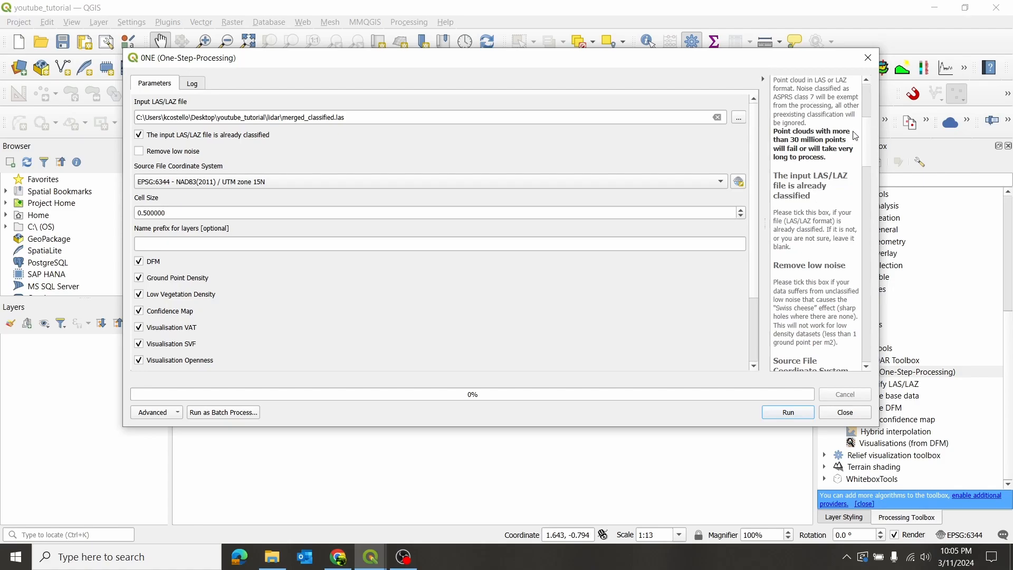
pyautogui.scroll(8, 828, 179)
pyautogui.scroll(-10, 826, 169)
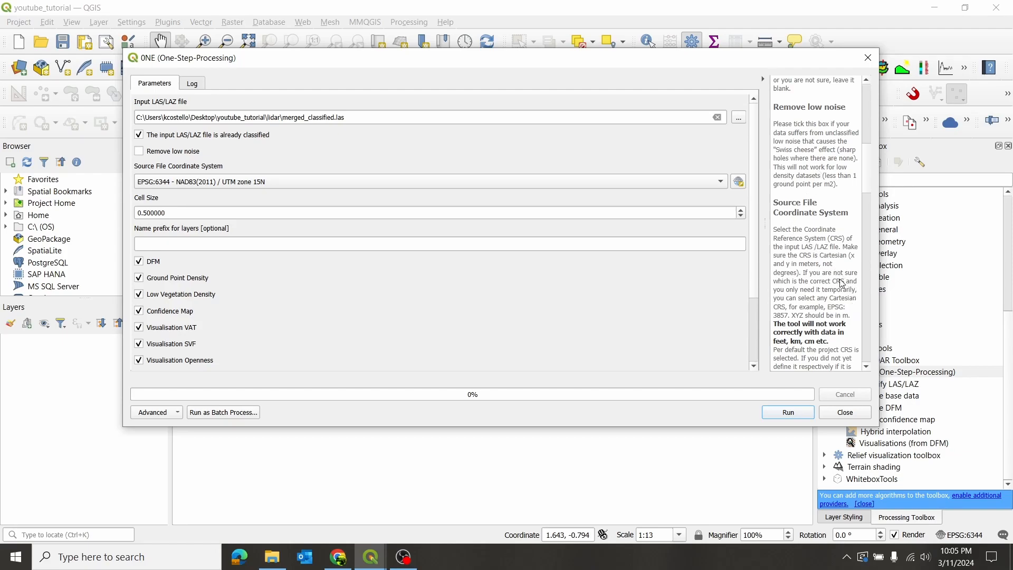
pyautogui.scroll(-2, 837, 242)
pyautogui.scroll(-2, 837, 242)
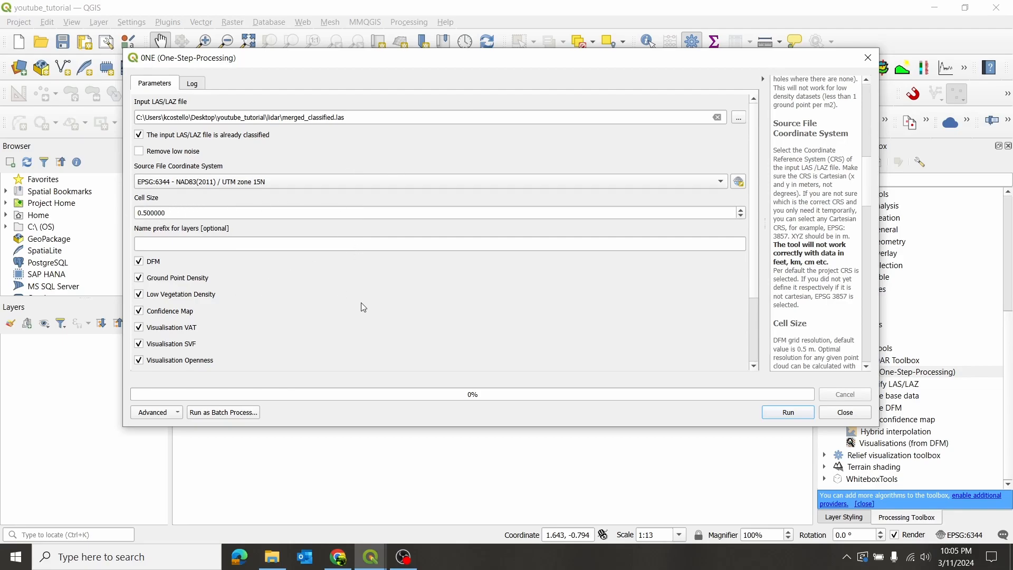
# - Exclude the Low Vegetation Density and Visualisation Hillshade outputs and run the one-step processing
pyautogui.scroll(-3, 366, 305)
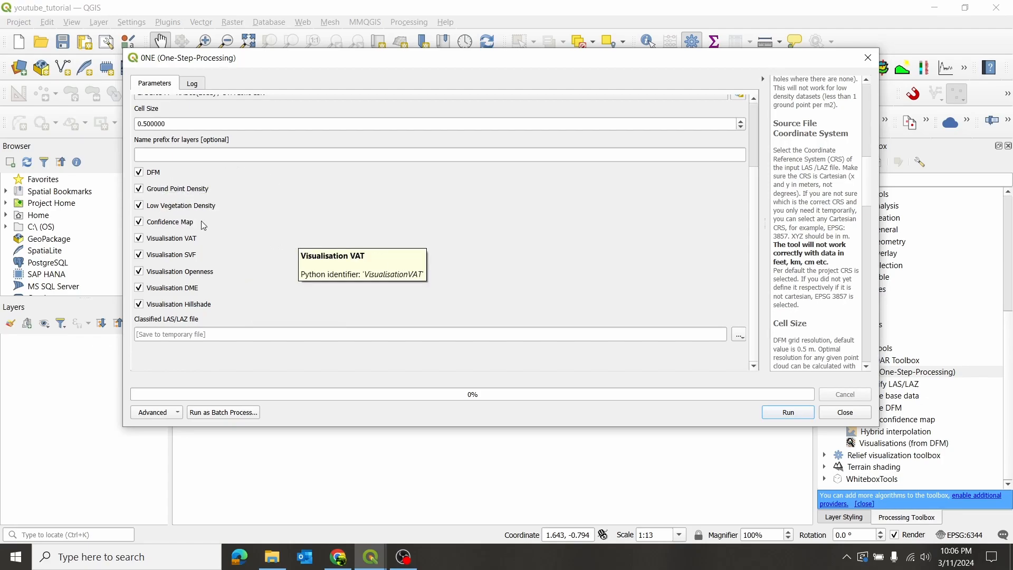
pyautogui.click(138, 206)
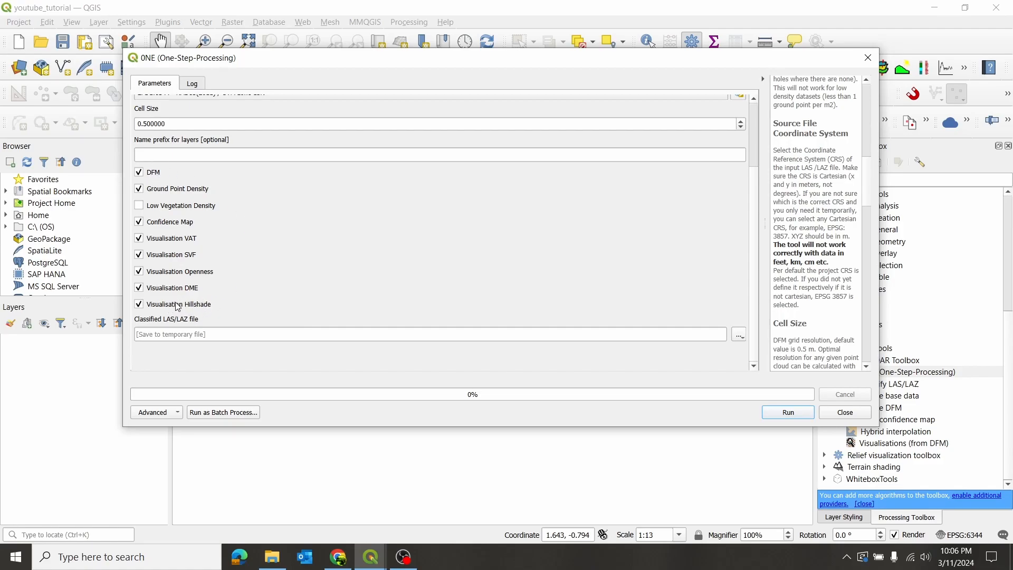
pyautogui.click(139, 305)
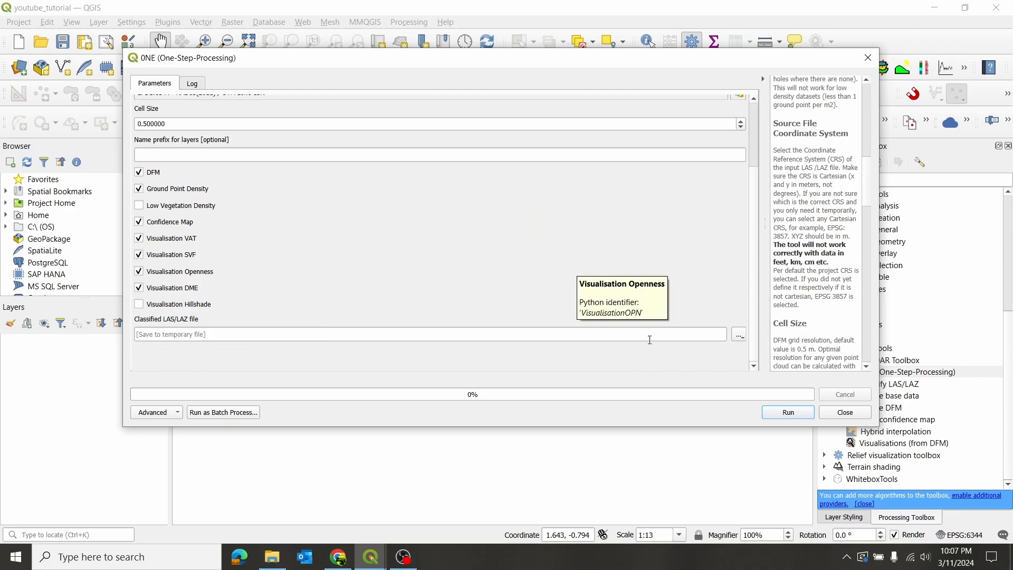
pyautogui.click(789, 414)
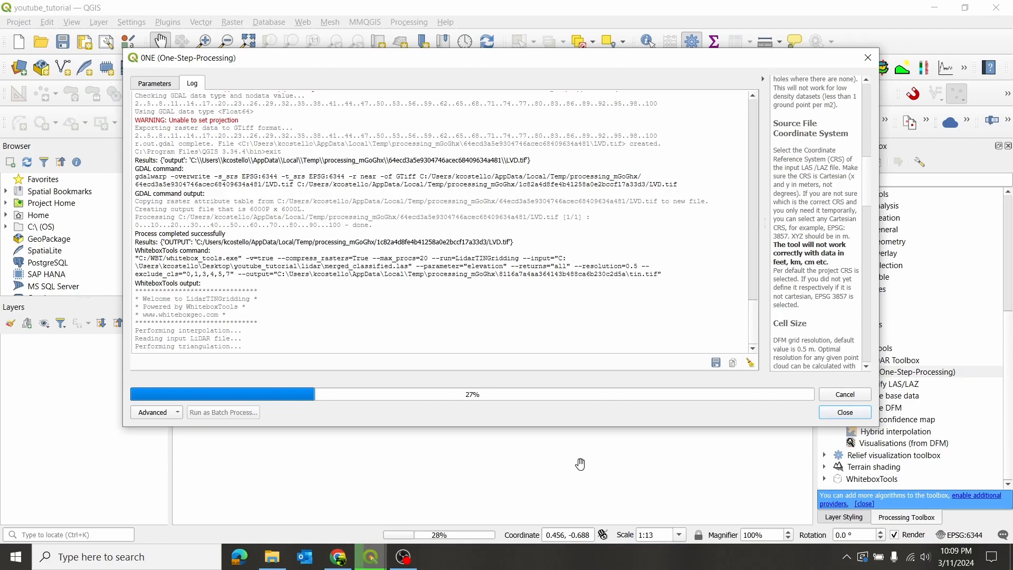
# - Move the processing dialog aside and show the point cloud data management tools in the Processing Toolbox
pyautogui.moveTo(734, 60); pyautogui.dragTo(626, 61)
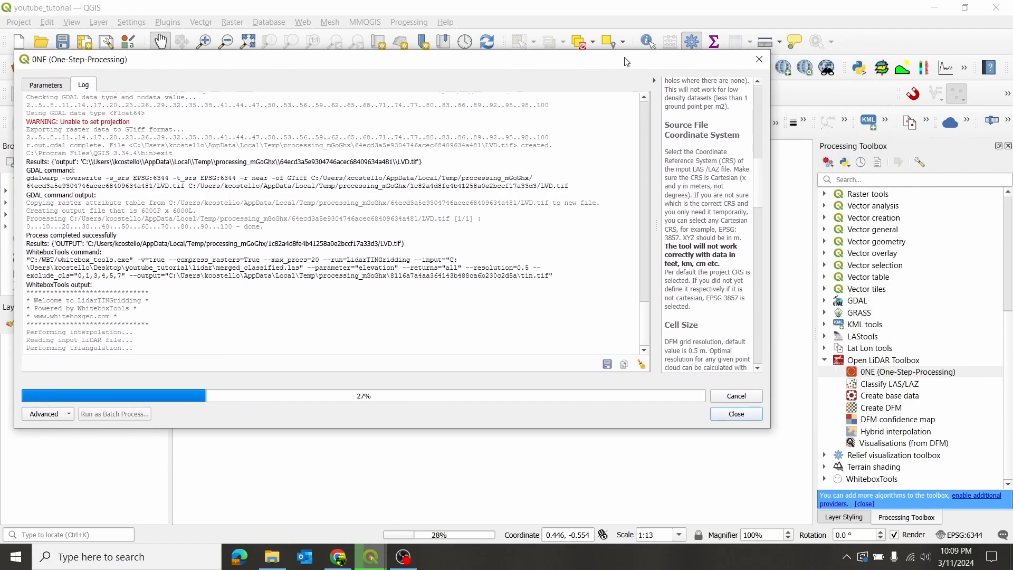
pyautogui.scroll(6, 986, 325)
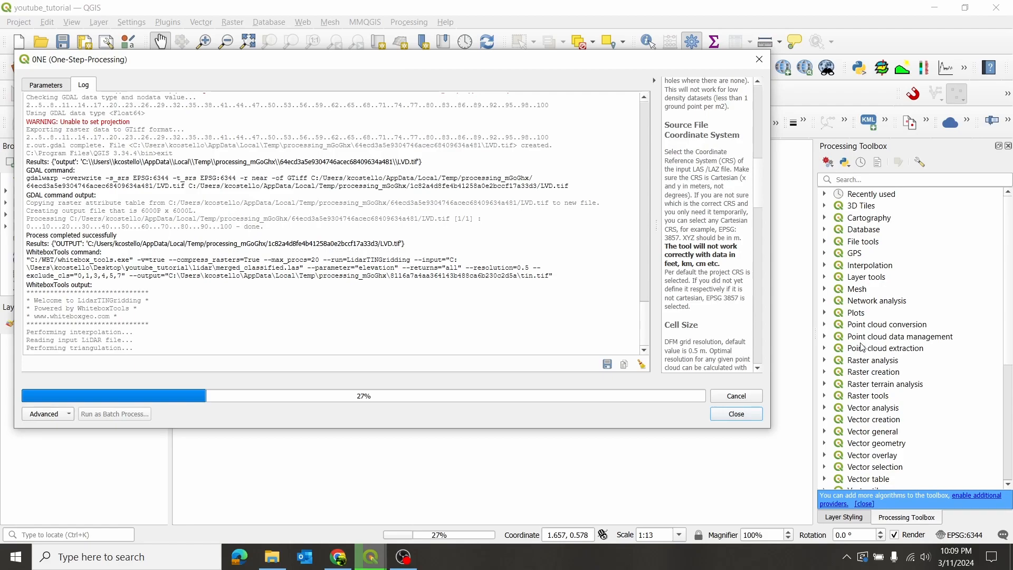
pyautogui.click(826, 339)
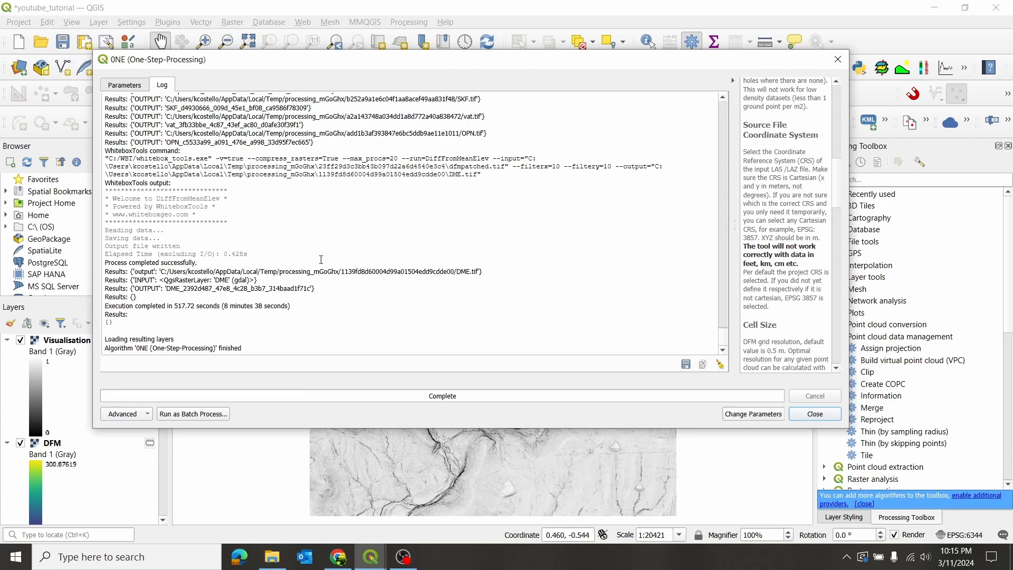
# - Close the finished processing dialog and enlarge the layer list by shrinking the browser area above it
pyautogui.click(815, 414)
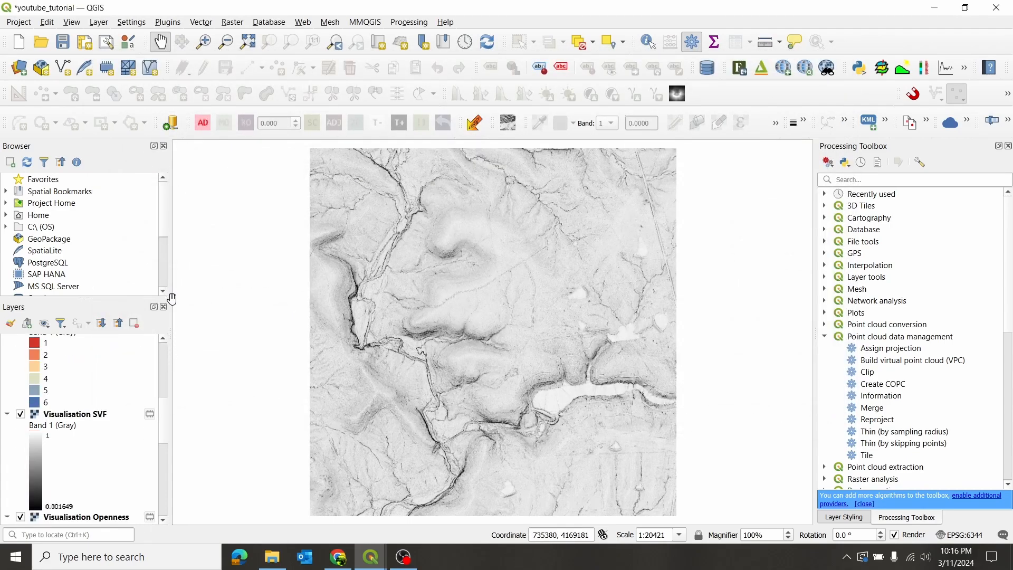
pyautogui.moveTo(122, 296); pyautogui.dragTo(122, 219)
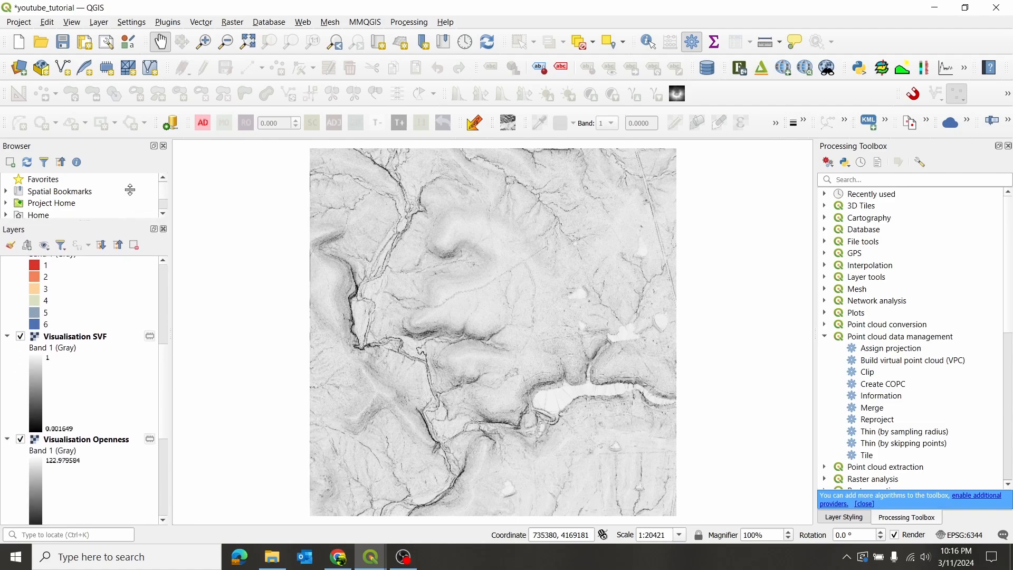
# - Widen the Layers panel and look through the generated output layers
pyautogui.moveTo(170, 340); pyautogui.dragTo(302, 349)
pyautogui.scroll(-5, 174, 364)
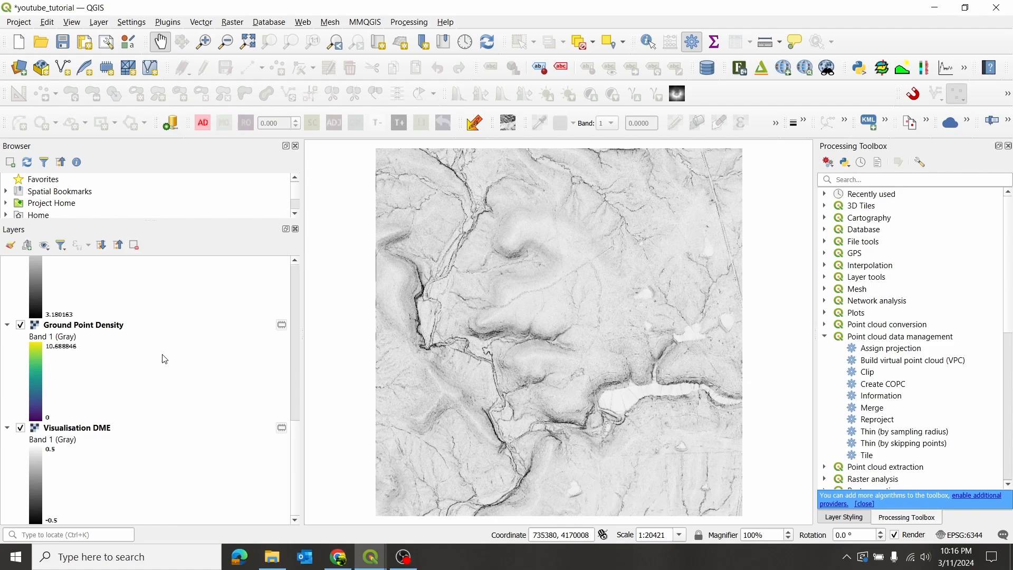
pyautogui.scroll(-5, 164, 360)
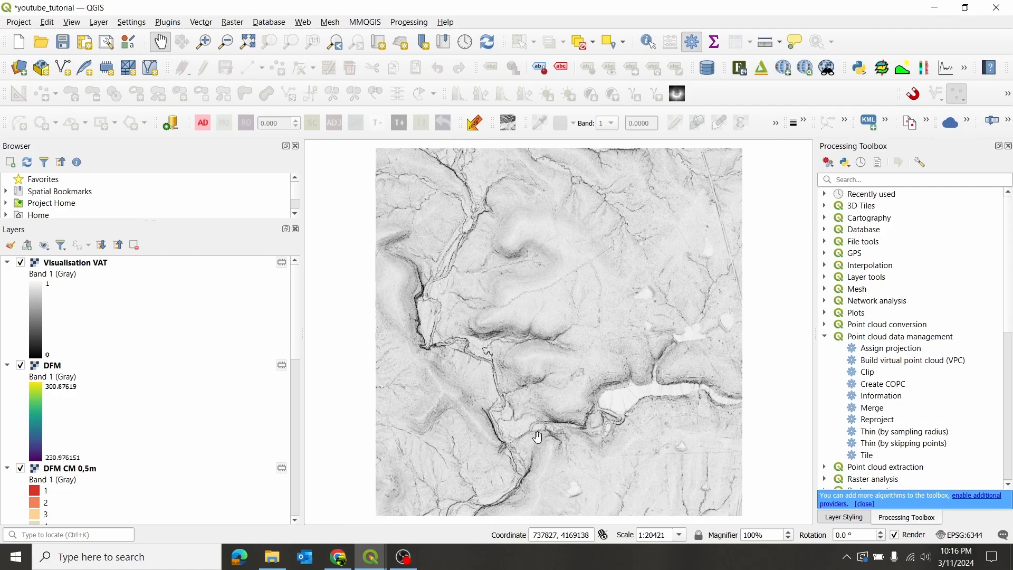
# - Examine the Visualisation VAT relief around the stream valleys and review the full layer list
pyautogui.scroll(3, 537, 412)
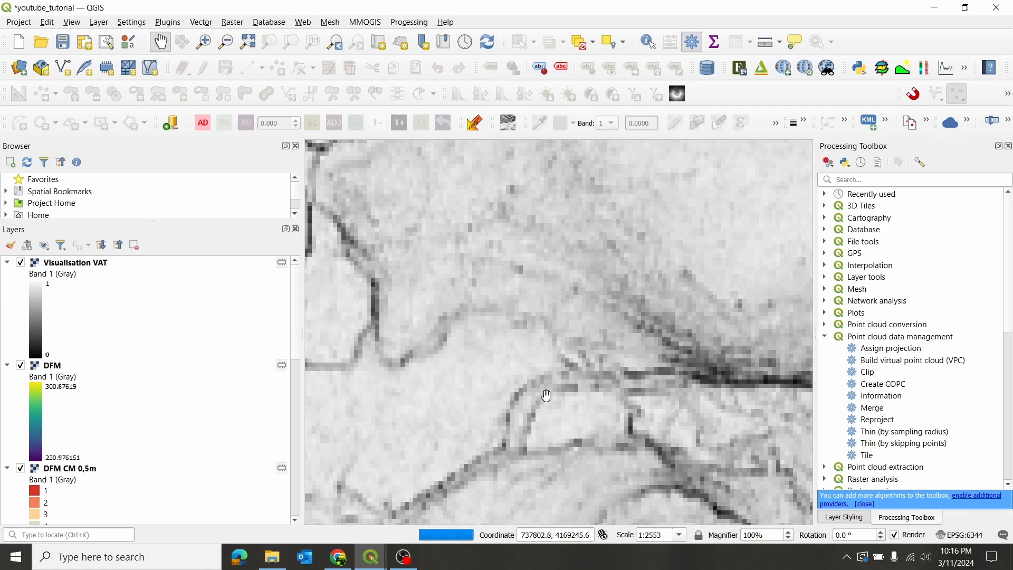
pyautogui.scroll(-1, 552, 372)
pyautogui.moveTo(558, 432); pyautogui.dragTo(538, 294)
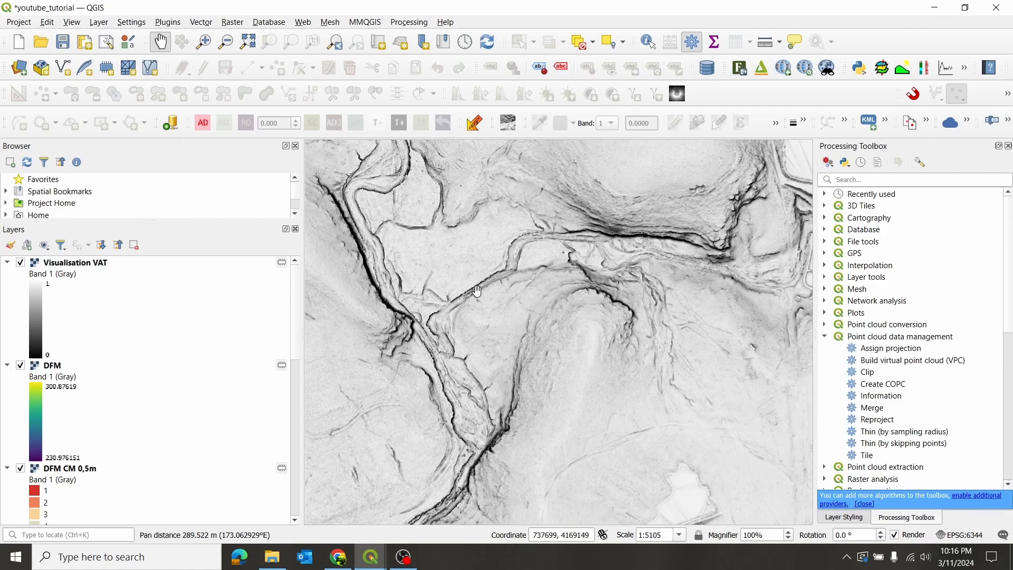
pyautogui.moveTo(530, 234); pyautogui.dragTo(524, 332)
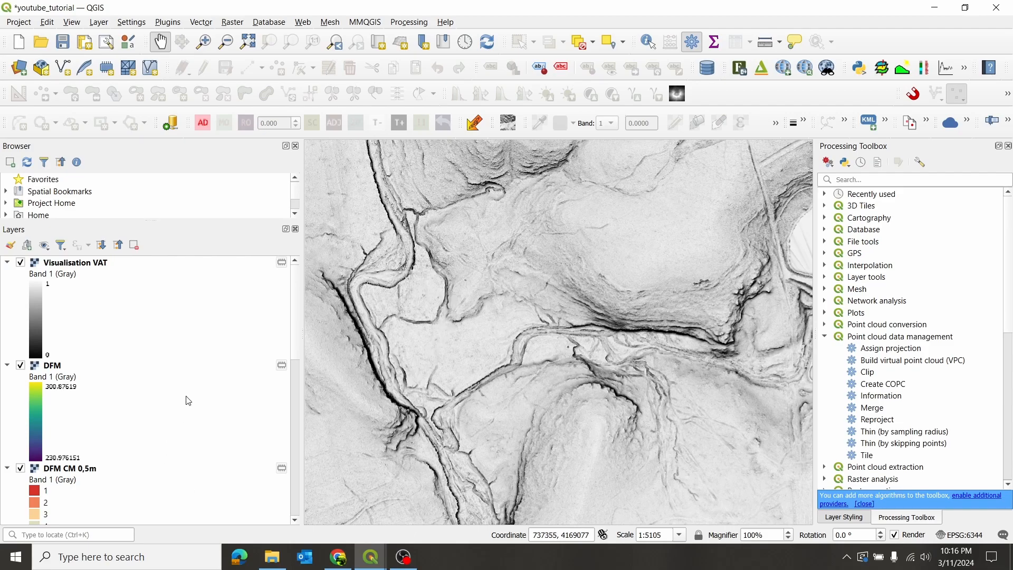
pyautogui.scroll(-5, 190, 402)
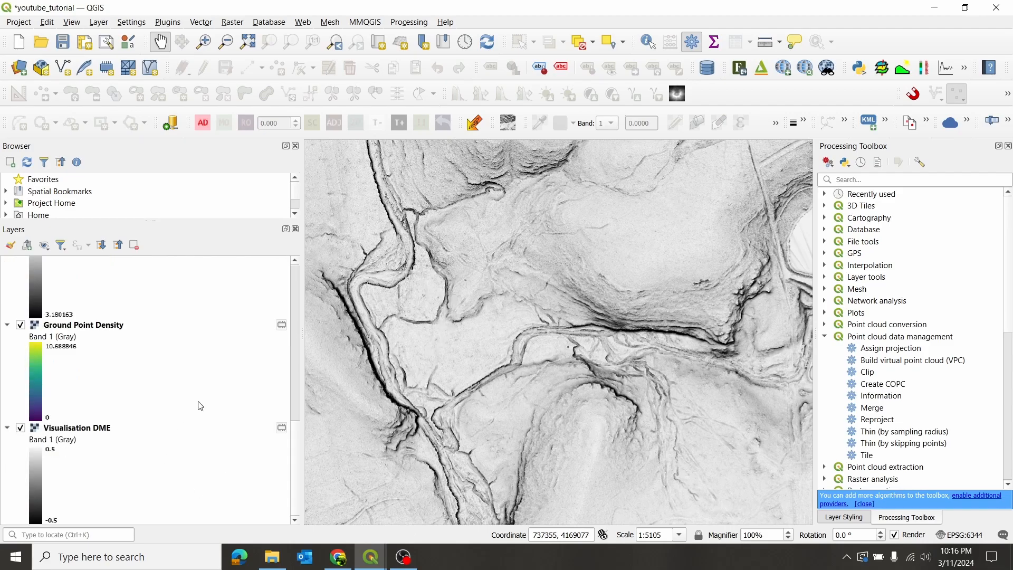
pyautogui.click(295, 380)
pyautogui.moveTo(297, 393); pyautogui.dragTo(311, 312)
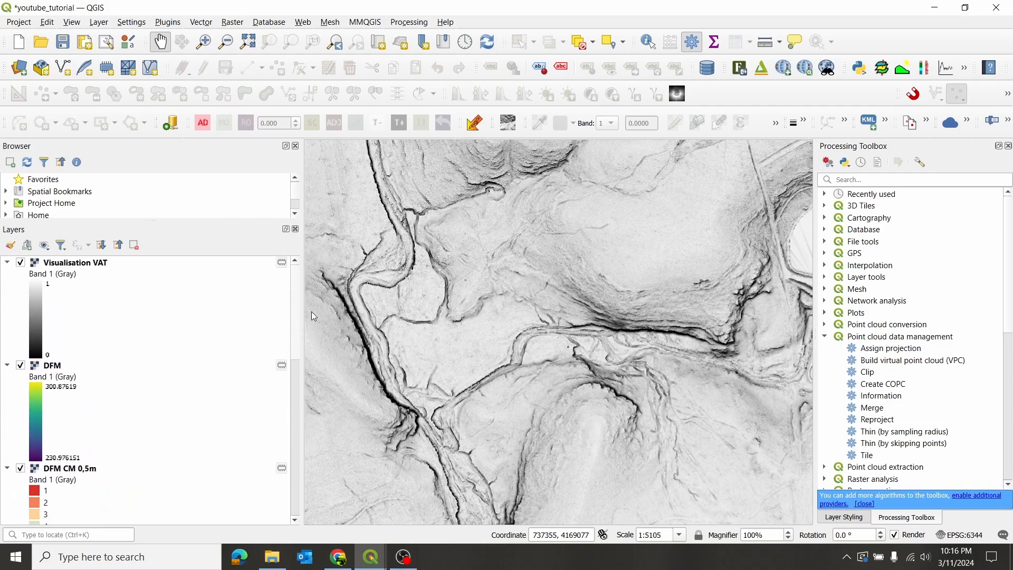
# - Add the Google Satellite basemap from QuickMapServices and place it above all other layers
pyautogui.click(305, 24)
pyautogui.moveTo(360, 84)
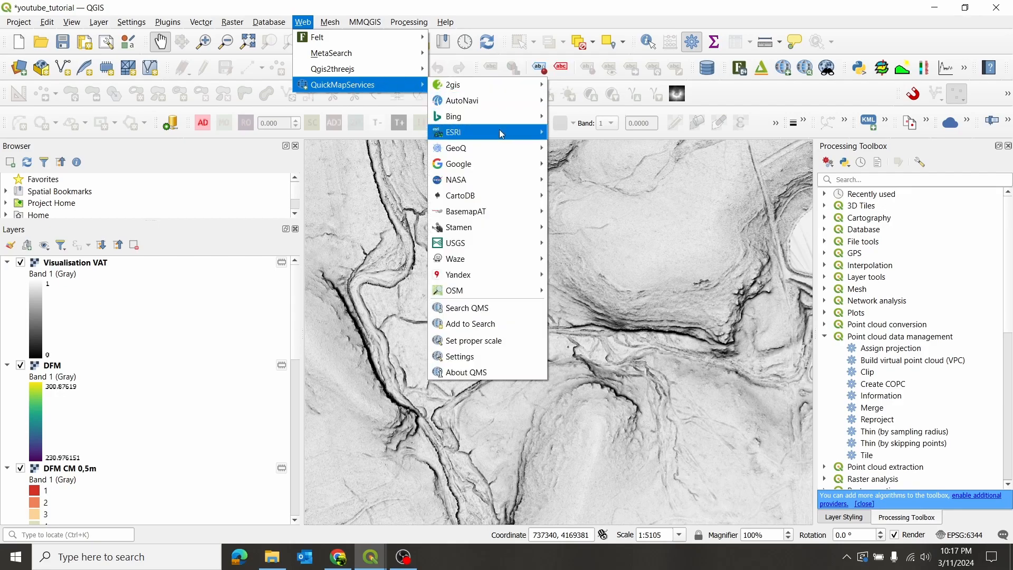
pyautogui.moveTo(504, 159)
pyautogui.click(580, 195)
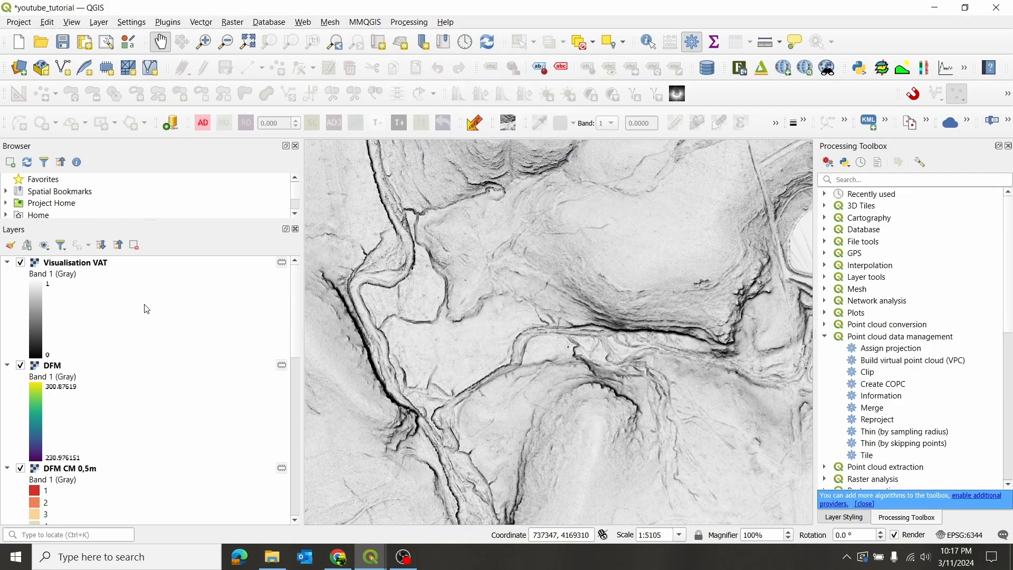
pyautogui.scroll(-5, 160, 316)
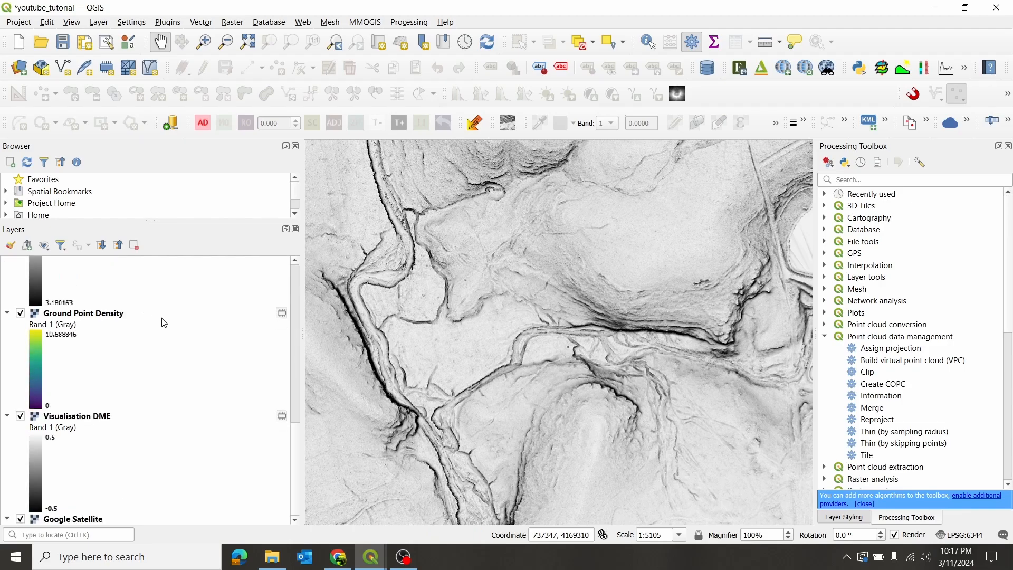
pyautogui.moveTo(96, 522); pyautogui.dragTo(105, 268)
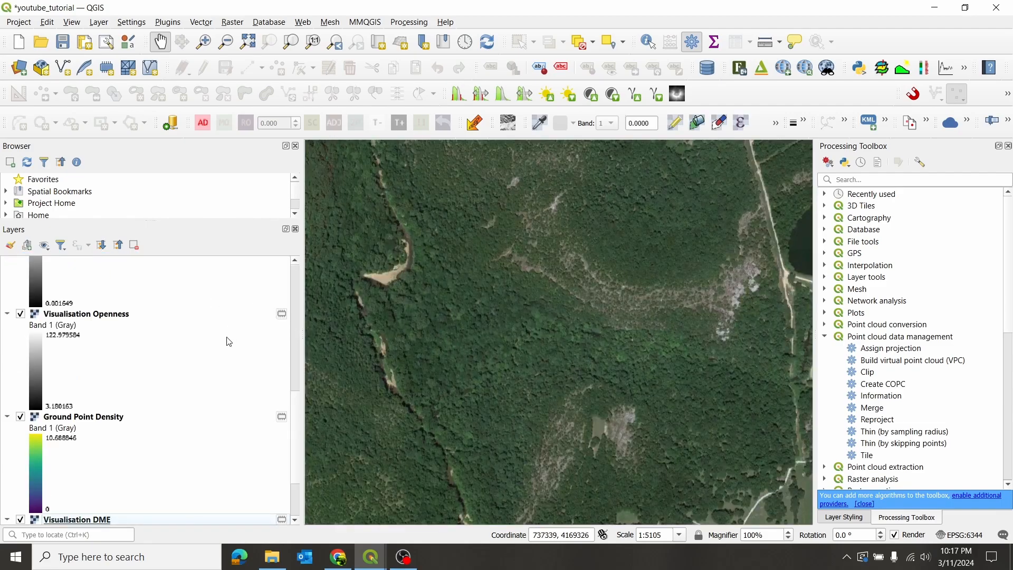
pyautogui.scroll(5, 217, 364)
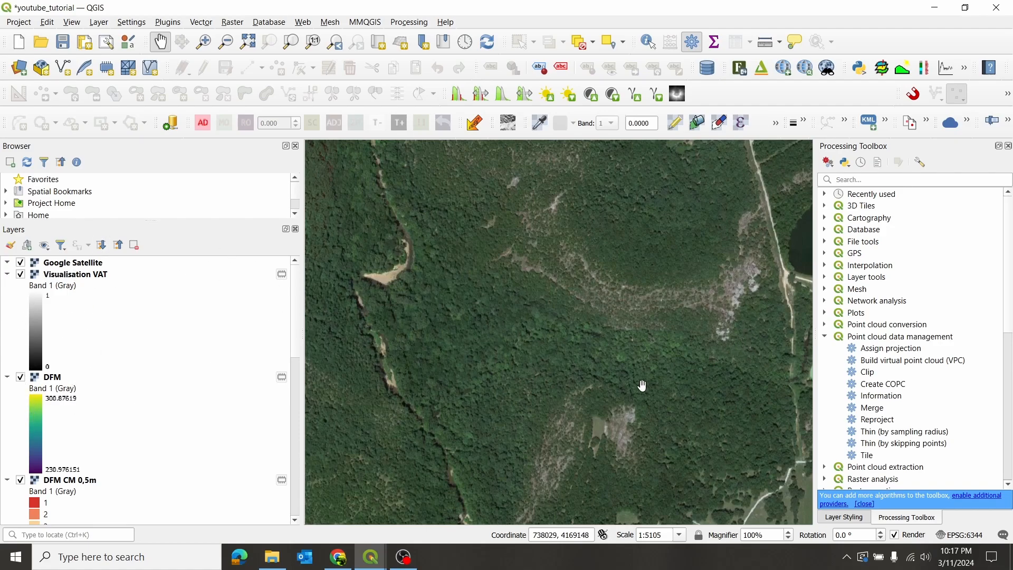
# - Inspect the forested area in the satellite imagery, hide Google Satellite and compare the same area in Visualisation VAT
pyautogui.moveTo(643, 385); pyautogui.dragTo(627, 328)
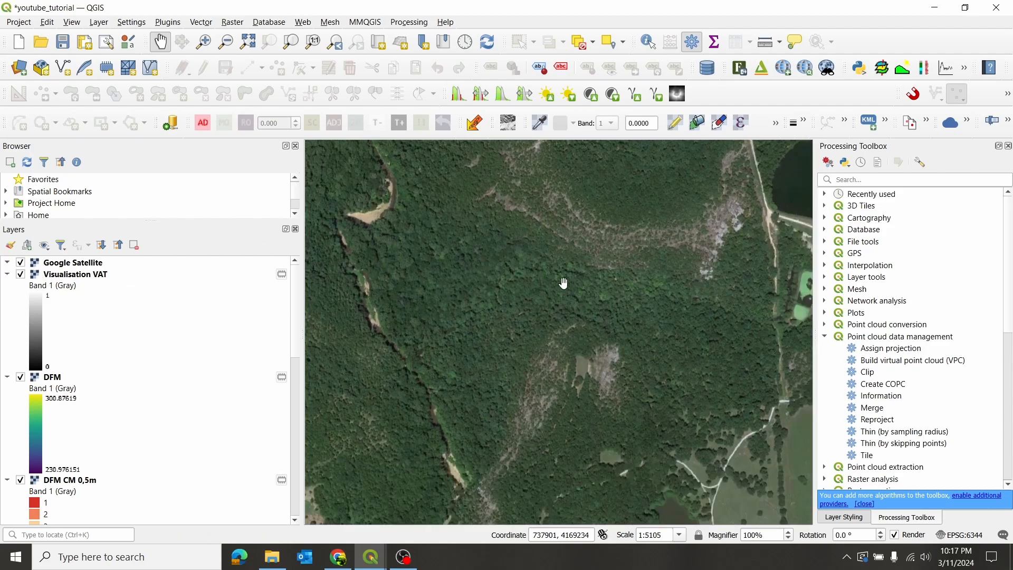
pyautogui.click(21, 263)
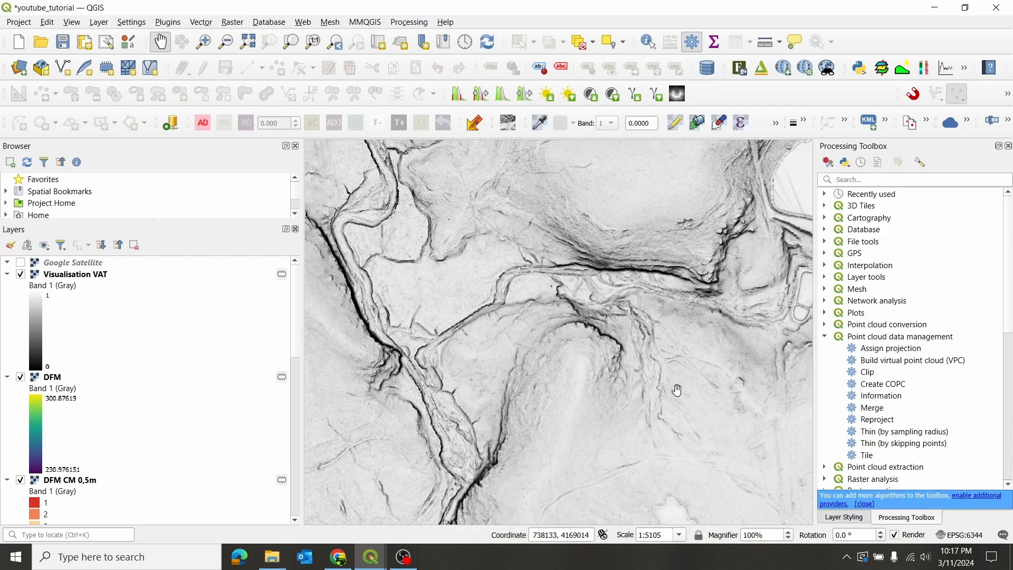
pyautogui.scroll(2, 515, 398)
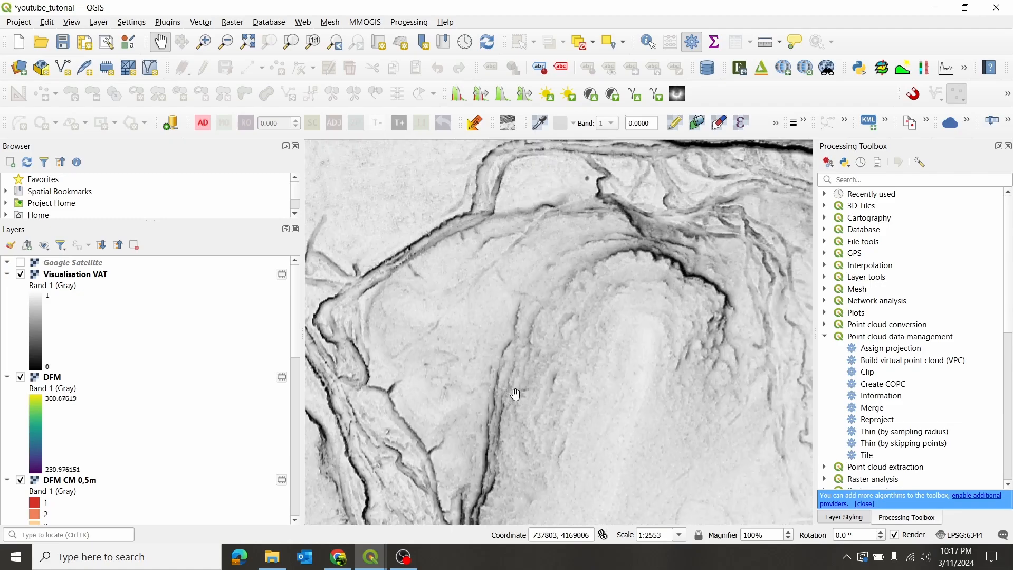
pyautogui.moveTo(405, 264); pyautogui.dragTo(510, 326)
pyautogui.scroll(-1, 507, 254)
pyautogui.scroll(-1, 507, 284)
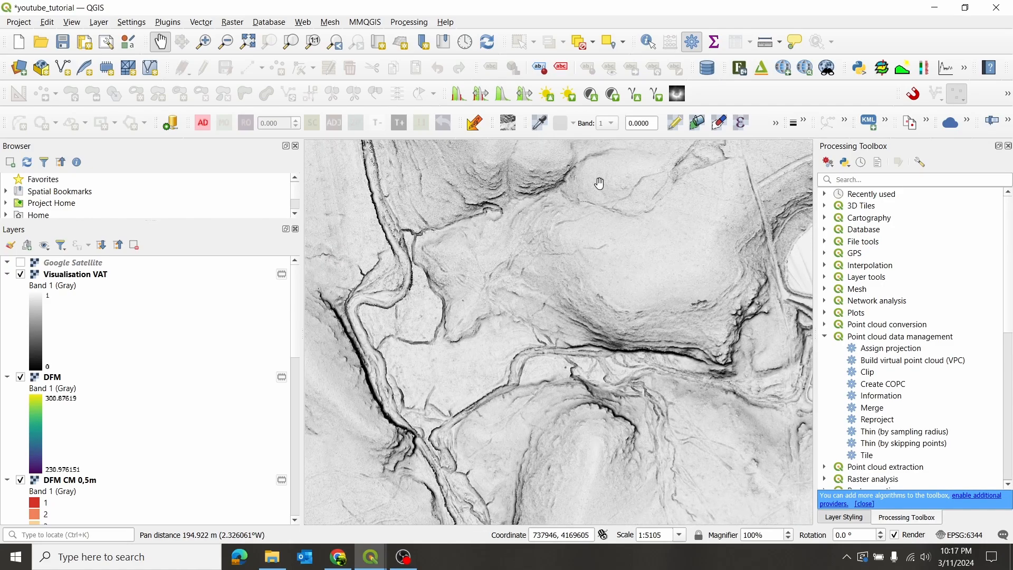
pyautogui.moveTo(538, 371); pyautogui.dragTo(490, 318)
# - Hide the Visualisation VAT layer and show the styling settings of the DFM layer
pyautogui.click(22, 274)
pyautogui.click(62, 381)
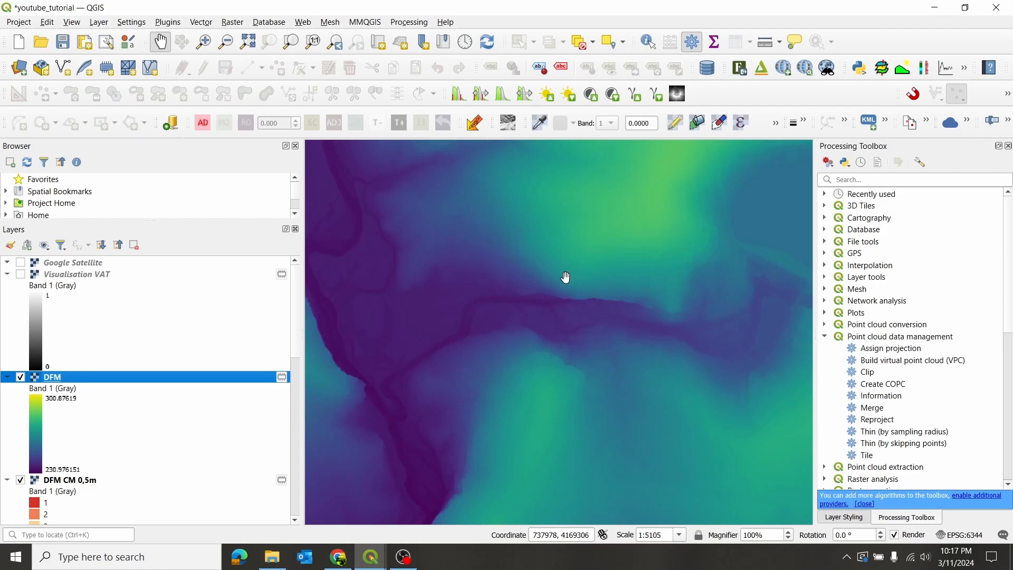
pyautogui.scroll(-1, 494, 311)
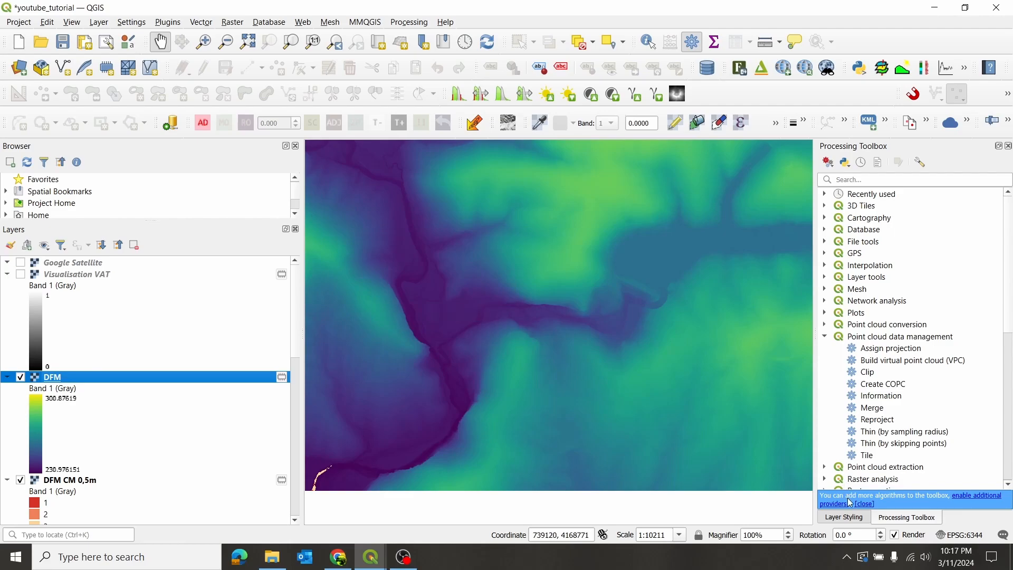
pyautogui.click(844, 517)
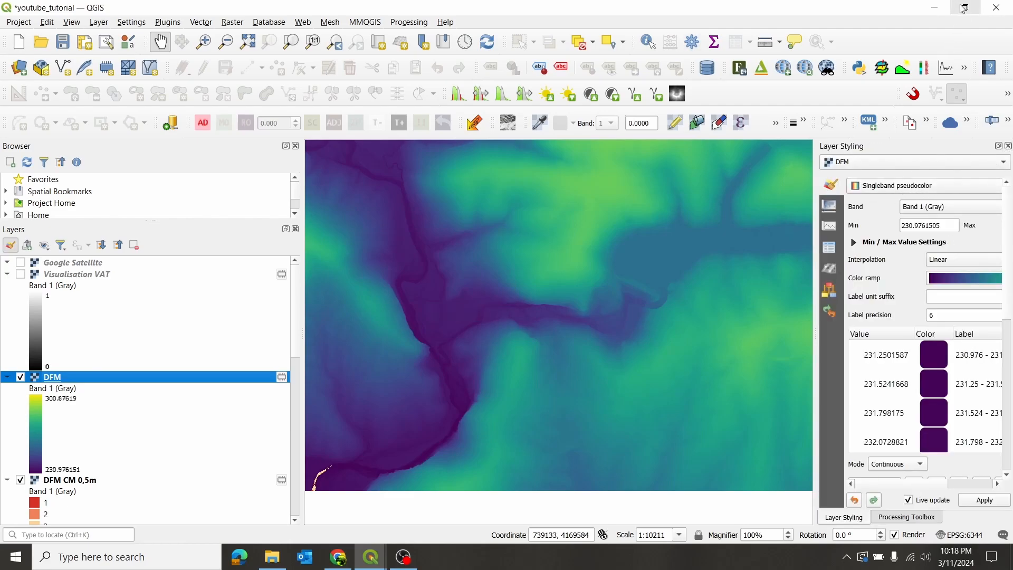
# - Switch the DFM layer's renderer to Singleband gray and check it across the full extent
pyautogui.click(967, 183)
pyautogui.click(896, 168)
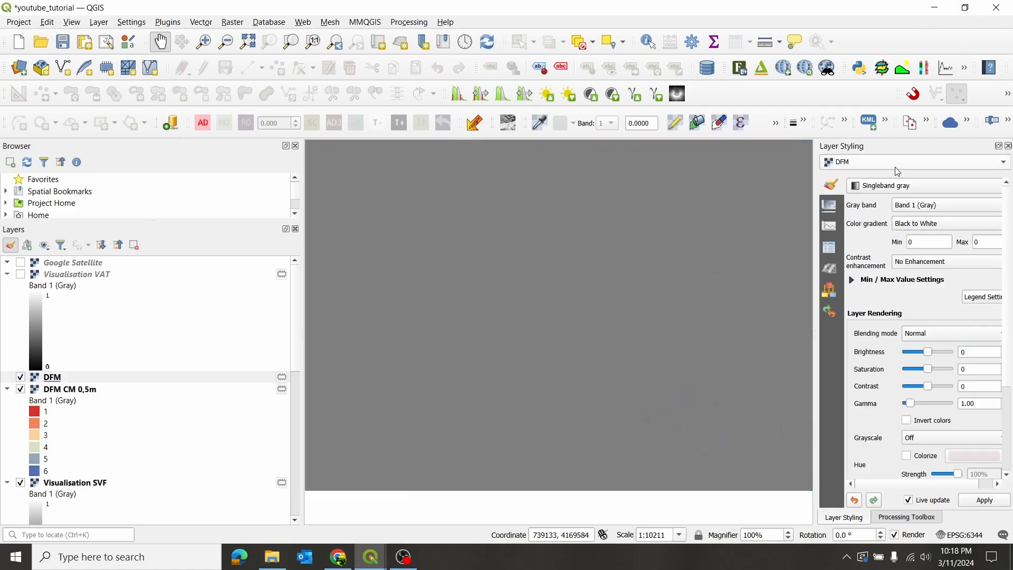
pyautogui.scroll(-2, 571, 285)
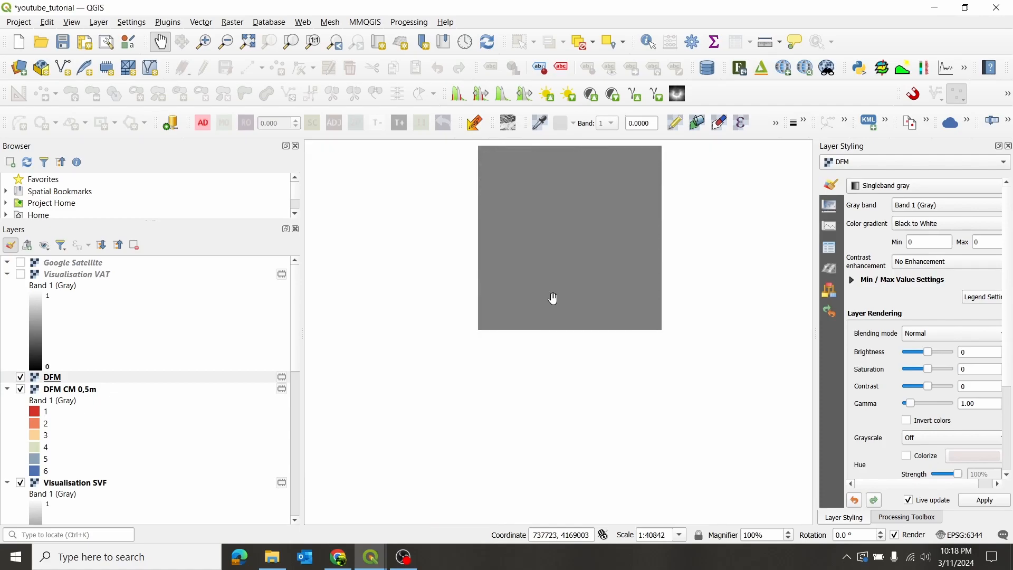
pyautogui.scroll(1, 561, 280)
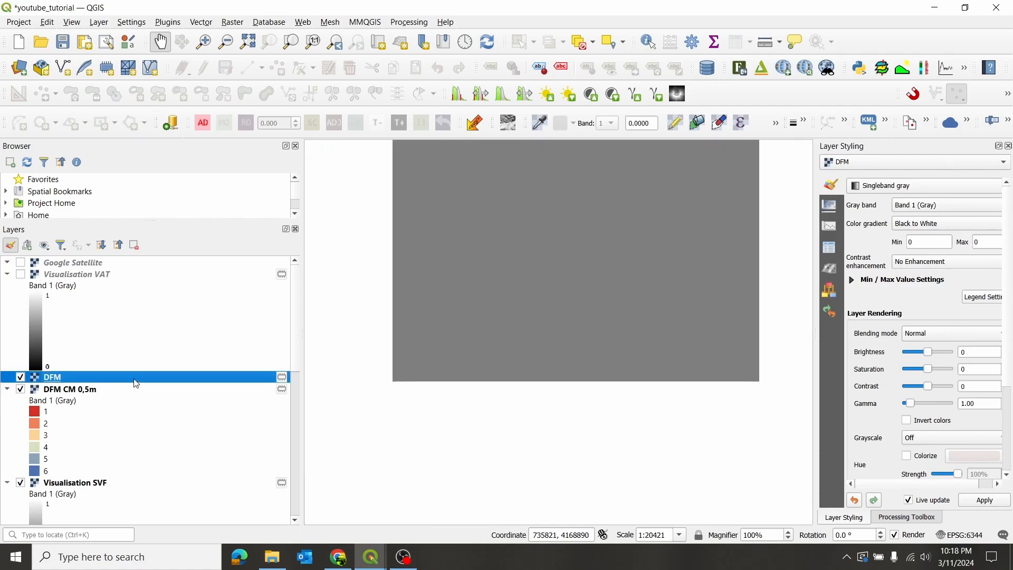
# - Render the DFM layer as Hillshade and widen the styling panel to show all its settings
pyautogui.click(950, 189)
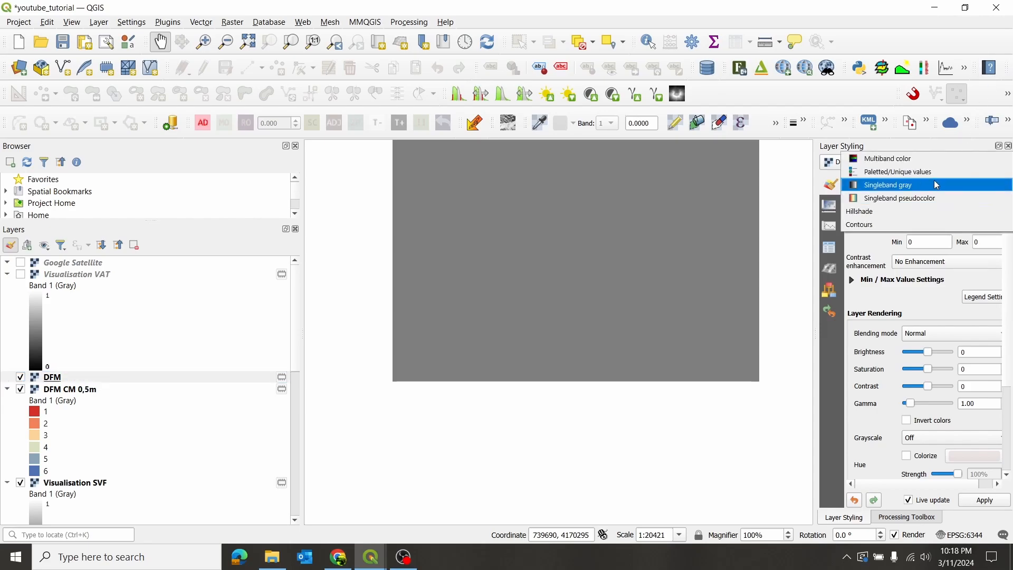
pyautogui.click(897, 211)
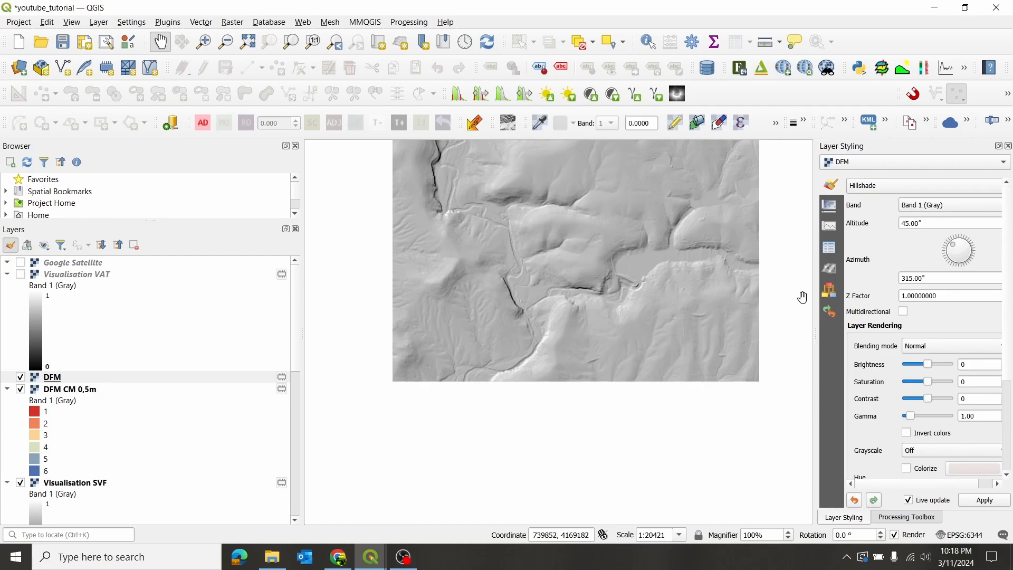
pyautogui.moveTo(821, 289); pyautogui.dragTo(795, 290)
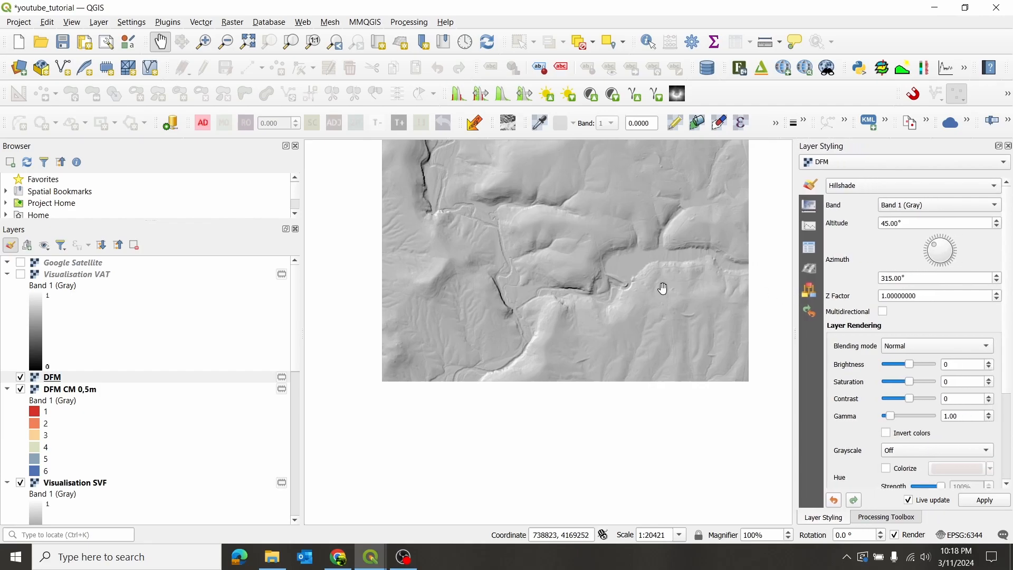
pyautogui.scroll(2, 531, 298)
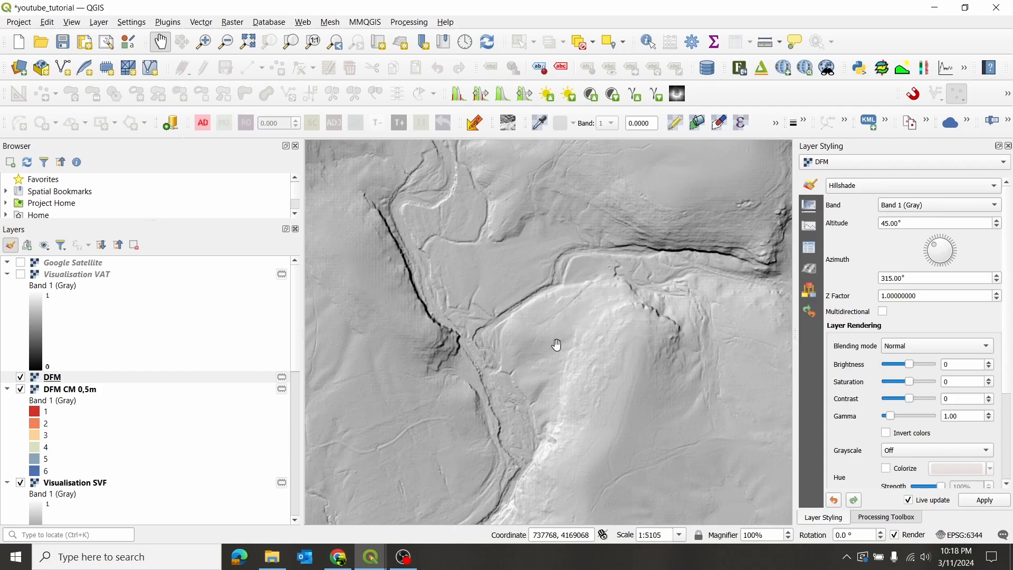
pyautogui.moveTo(549, 221); pyautogui.dragTo(563, 251)
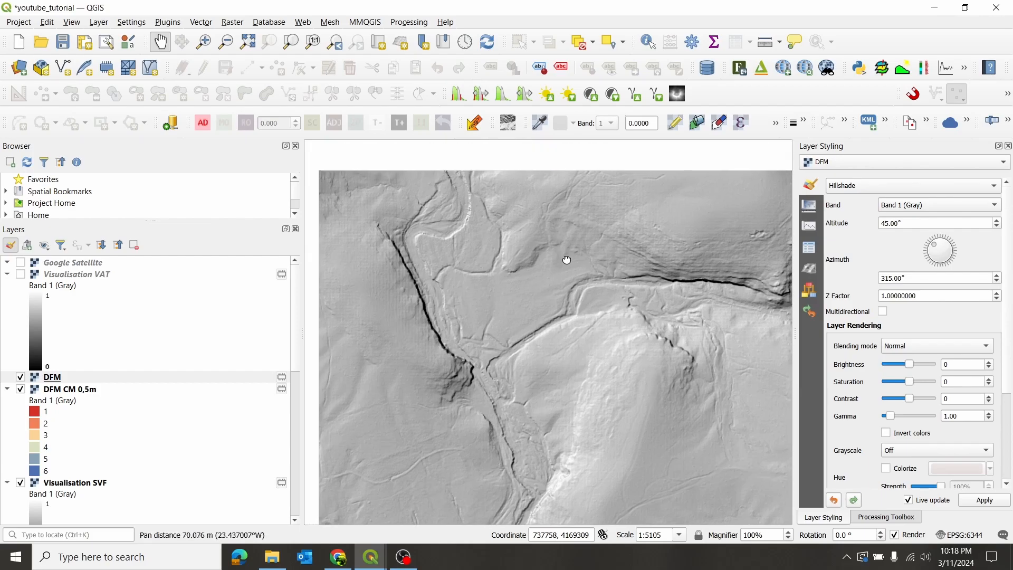
# - Hide the DFM layer and examine the classes of the DFM CM 0,5m layer across the map
pyautogui.click(20, 378)
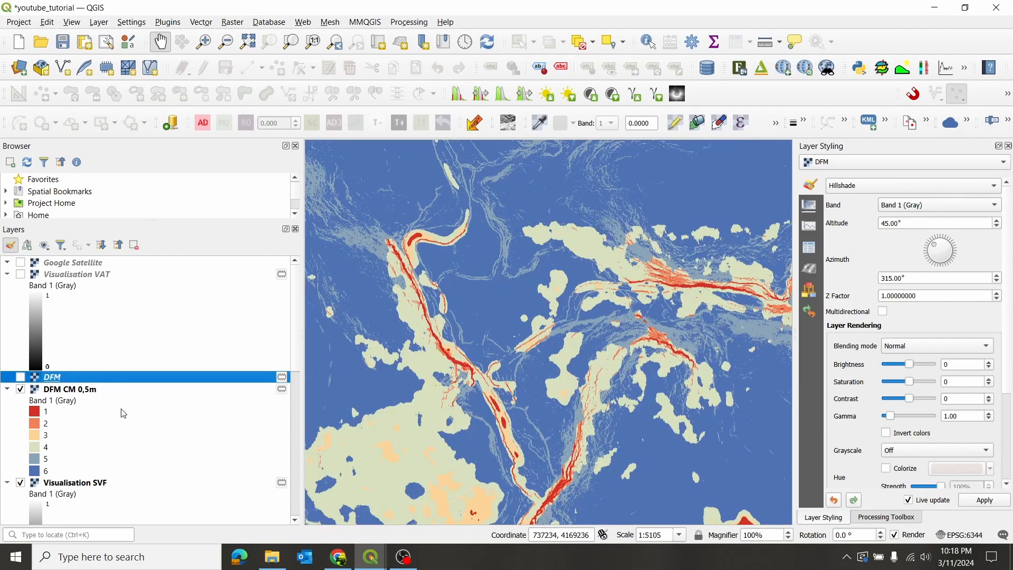
pyautogui.scroll(-3, 150, 339)
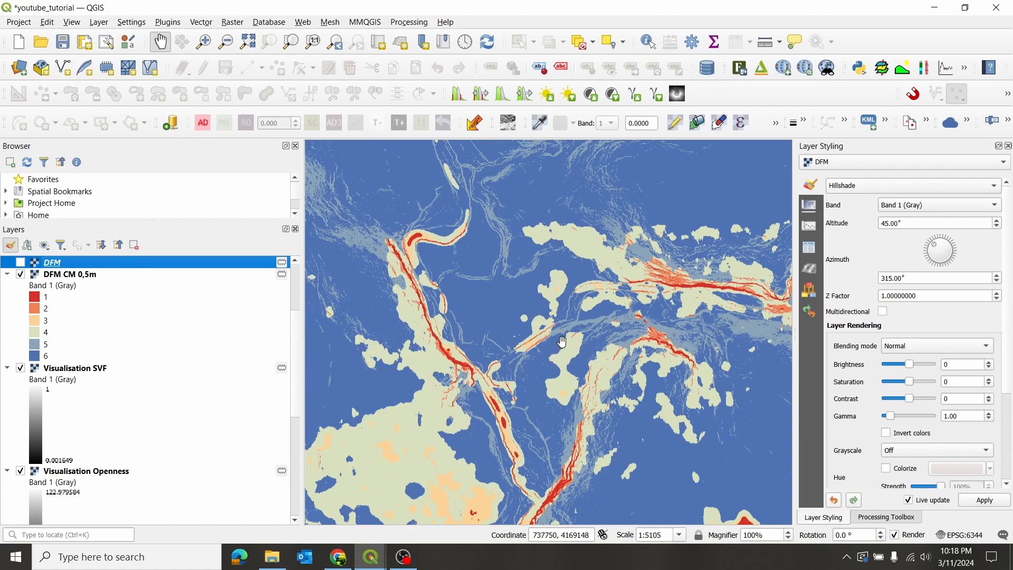
pyautogui.moveTo(633, 318); pyautogui.dragTo(508, 324)
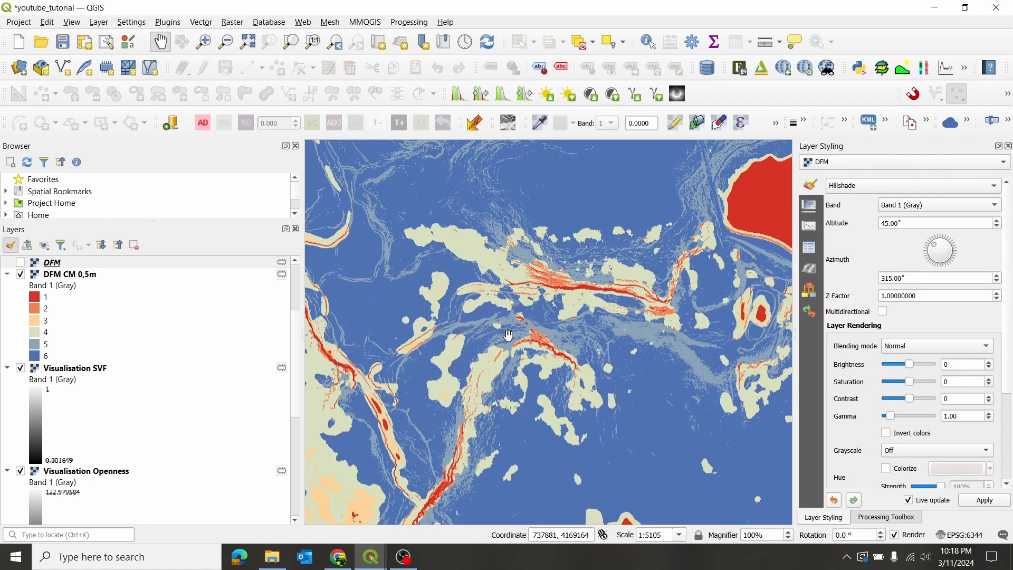
pyautogui.scroll(-2, 552, 301)
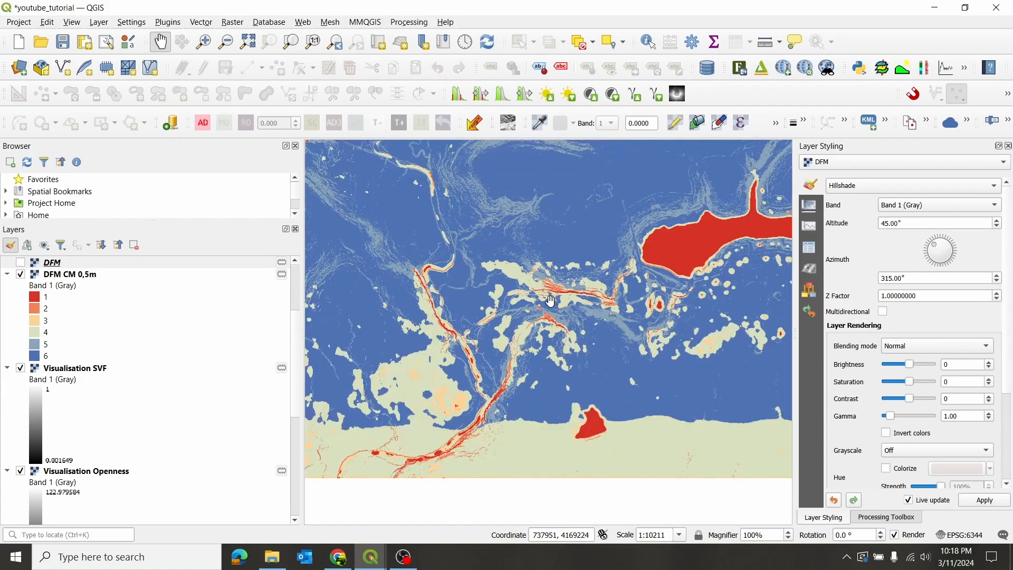
pyautogui.moveTo(567, 226); pyautogui.dragTo(543, 285)
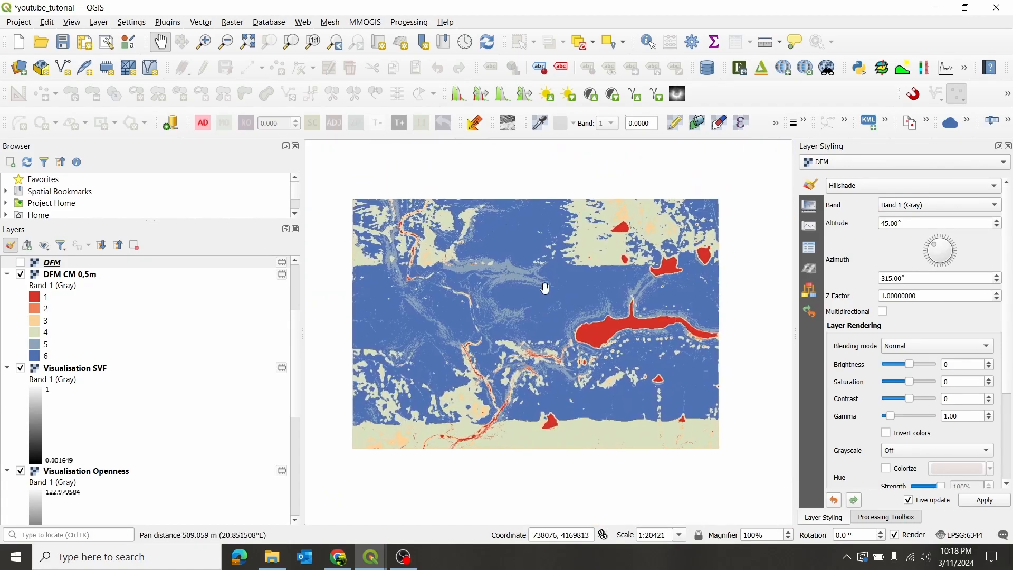
pyautogui.moveTo(552, 246); pyautogui.dragTo(549, 285)
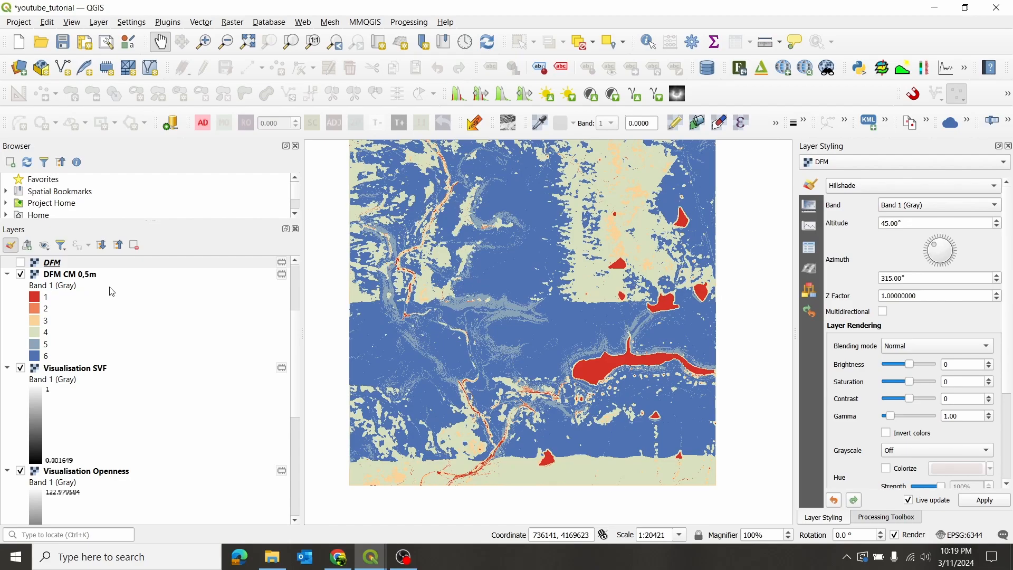
pyautogui.scroll(2, 519, 413)
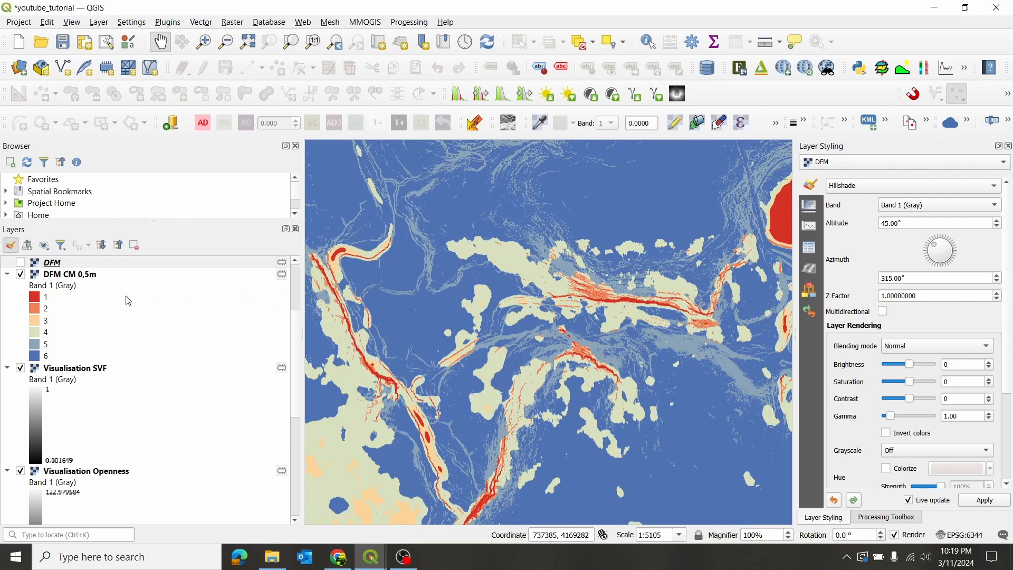
# - Remove the DFM CM 0,5m layer from the project
pyautogui.click(112, 275)
pyautogui.rightClick(109, 275)
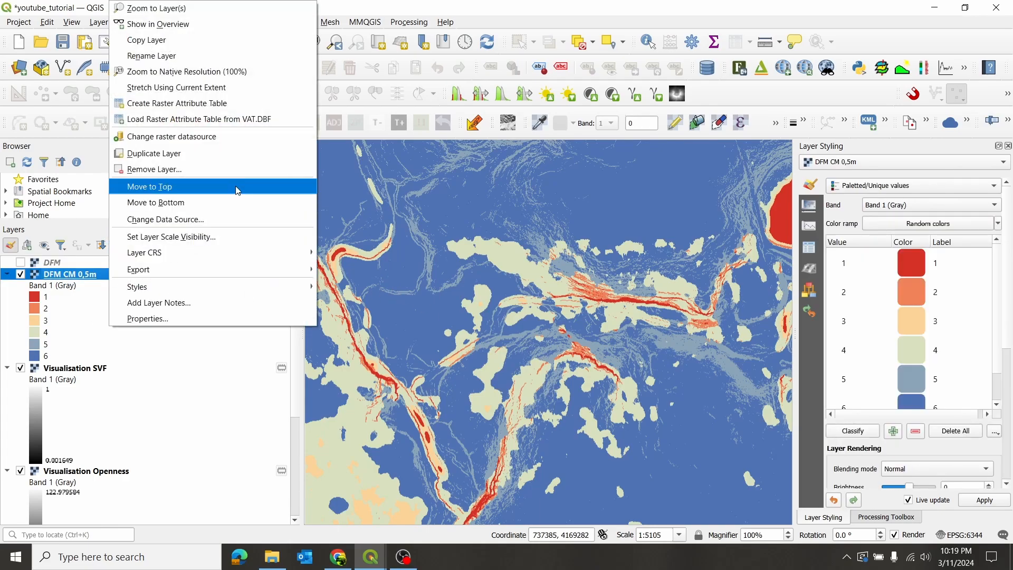
pyautogui.click(233, 169)
pyautogui.click(486, 296)
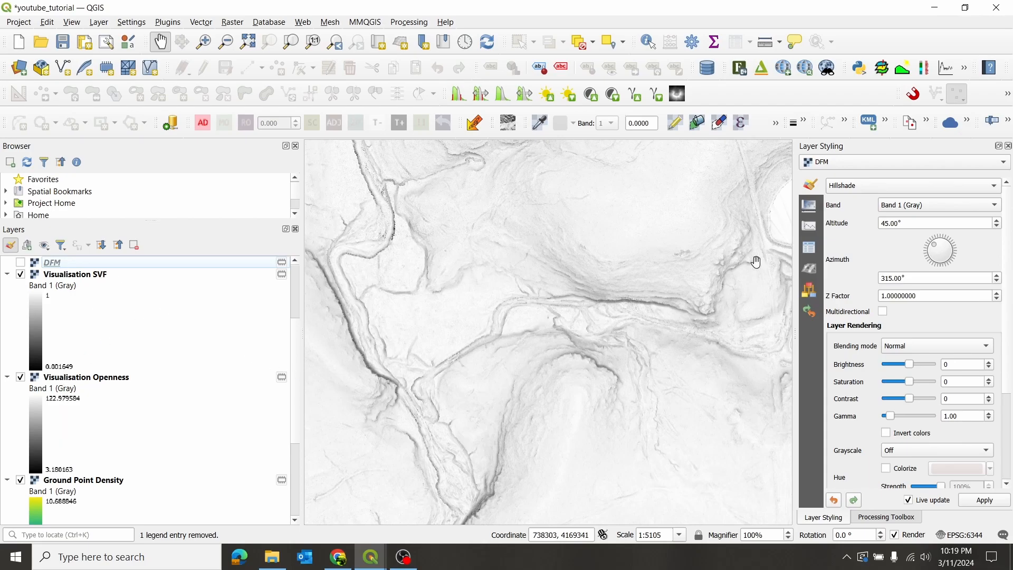
# - Bring back the Processing Toolbox in place of the styling settings and hide the Visualisation SVF layer
pyautogui.click(882, 519)
pyautogui.scroll(-5, 894, 430)
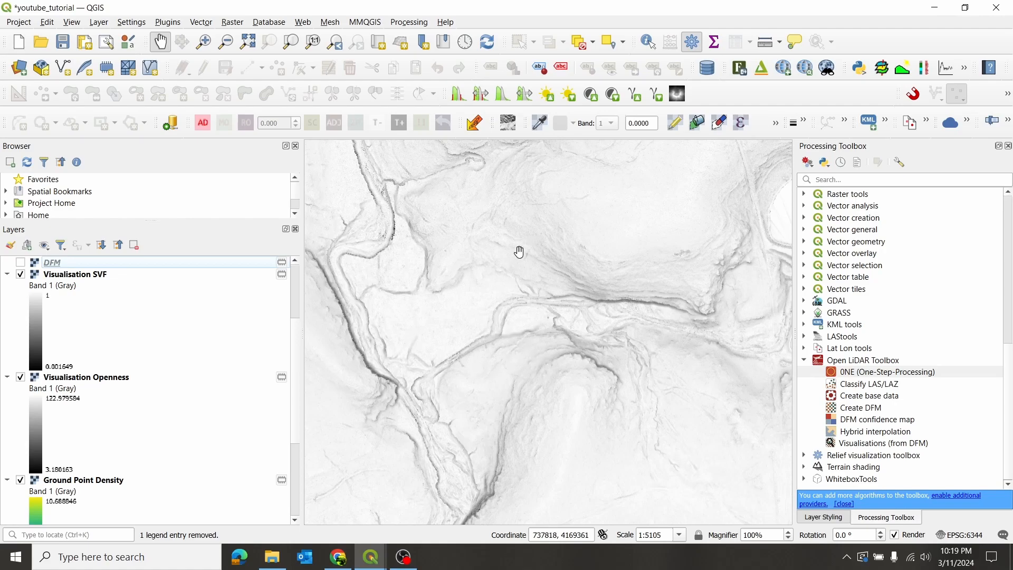
pyautogui.moveTo(519, 252); pyautogui.dragTo(511, 324)
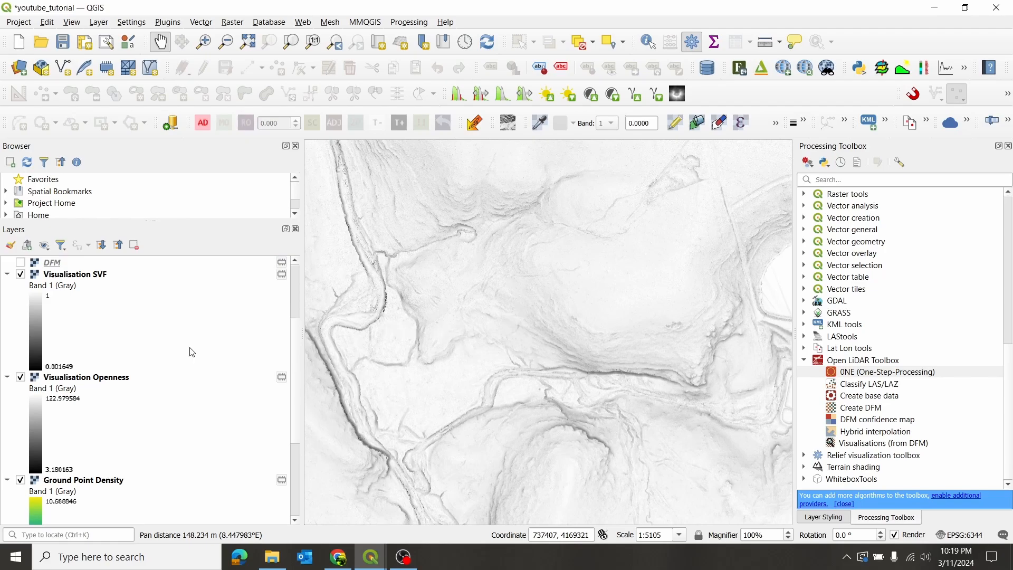
pyautogui.click(21, 274)
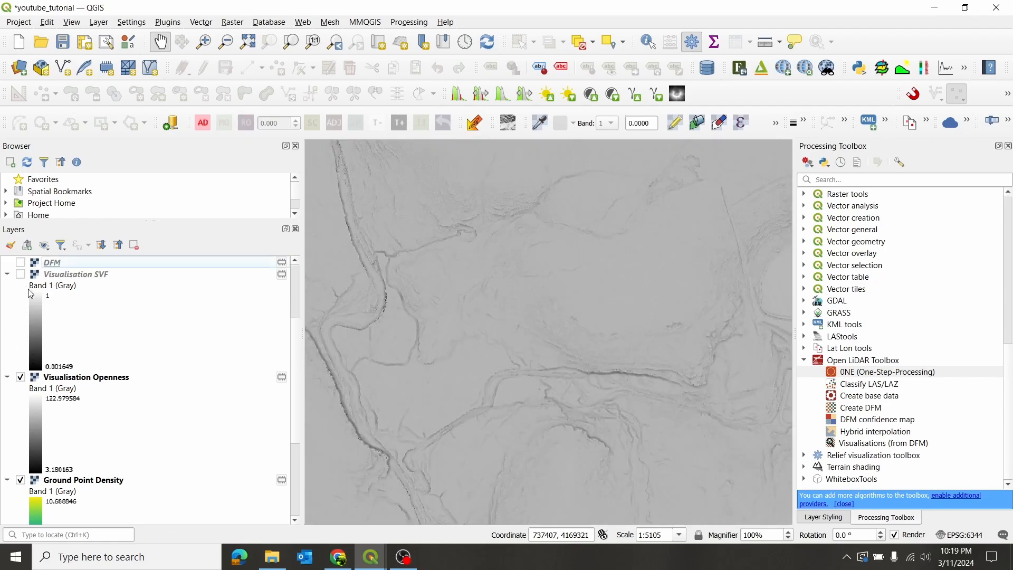
# - Examine the terrain features in the Visualisation Openness layer, both close up and across the wider area
pyautogui.scroll(-1, 555, 313)
pyautogui.scroll(1, 503, 411)
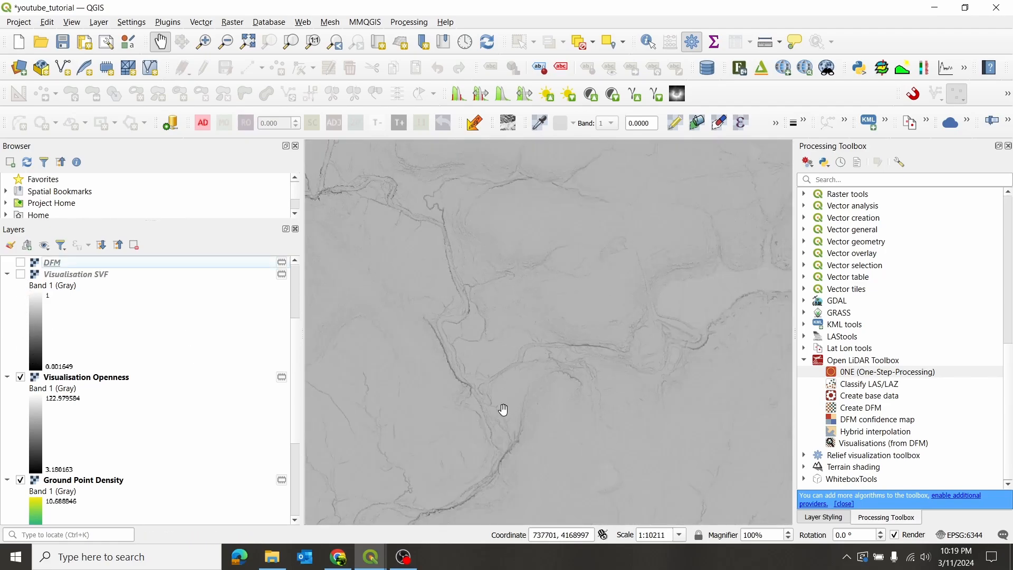
pyautogui.scroll(1, 528, 387)
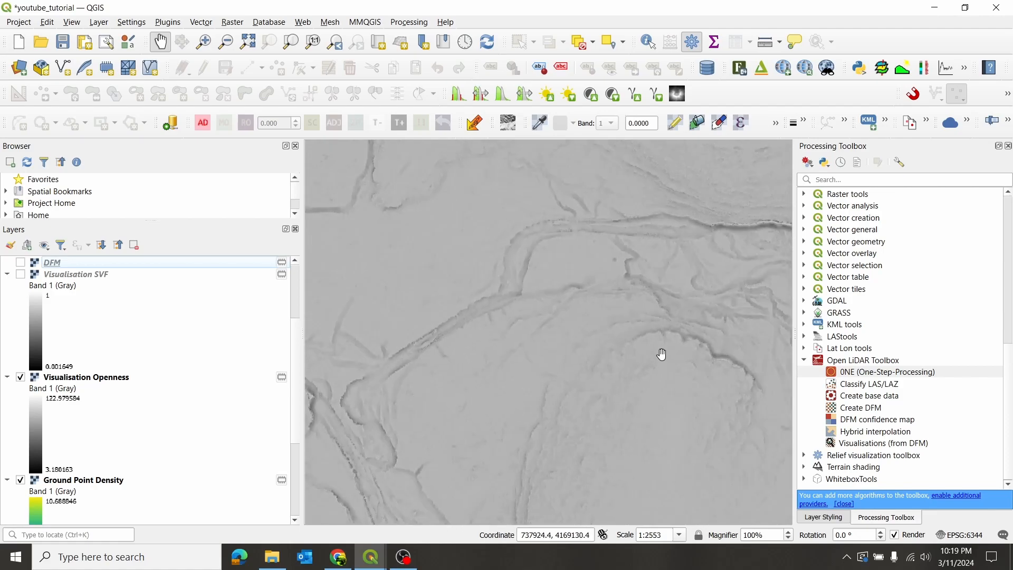
pyautogui.moveTo(524, 409); pyautogui.dragTo(454, 331)
pyautogui.scroll(-1, 543, 282)
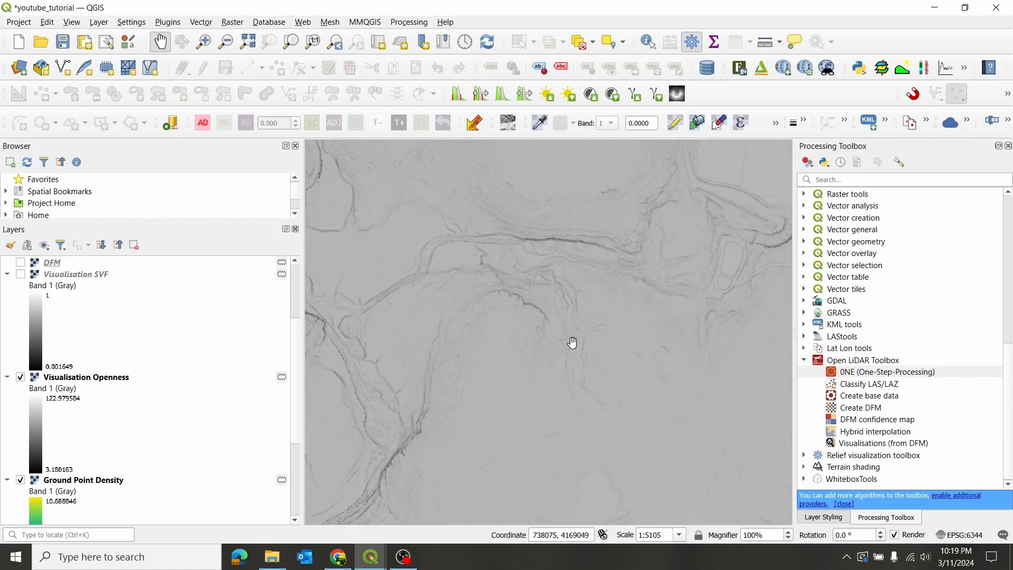
pyautogui.moveTo(412, 343); pyautogui.dragTo(553, 283)
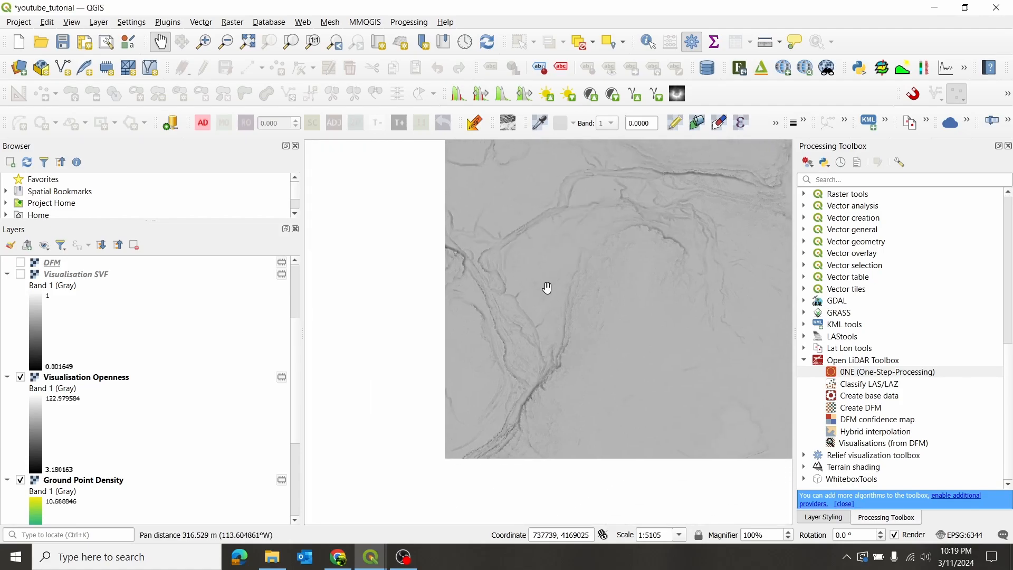
pyautogui.moveTo(621, 227); pyautogui.dragTo(520, 327)
# - Hide the Visualisation Openness layer and examine the Ground Point Density layer across the map
pyautogui.click(21, 378)
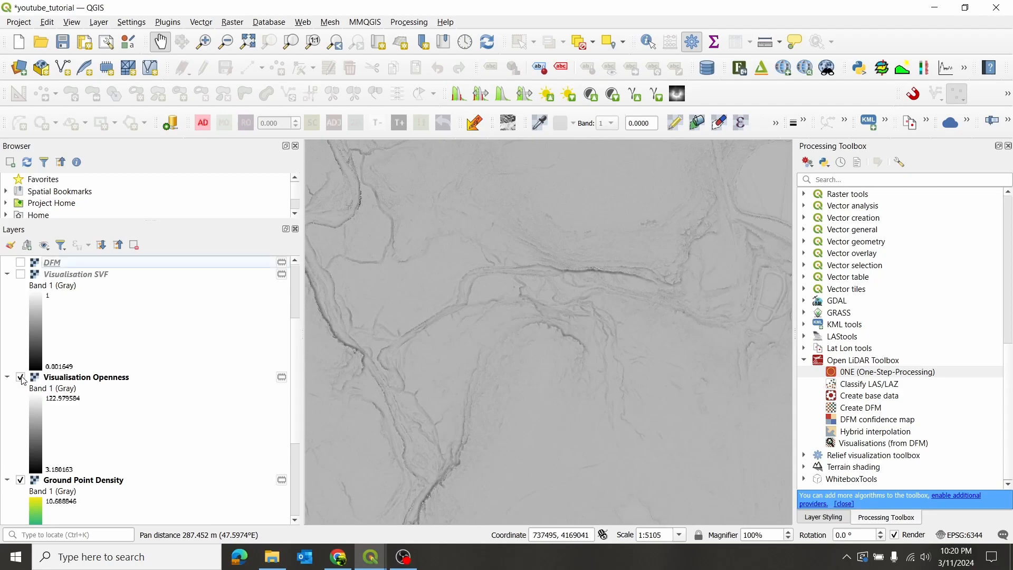
pyautogui.scroll(-5, 211, 366)
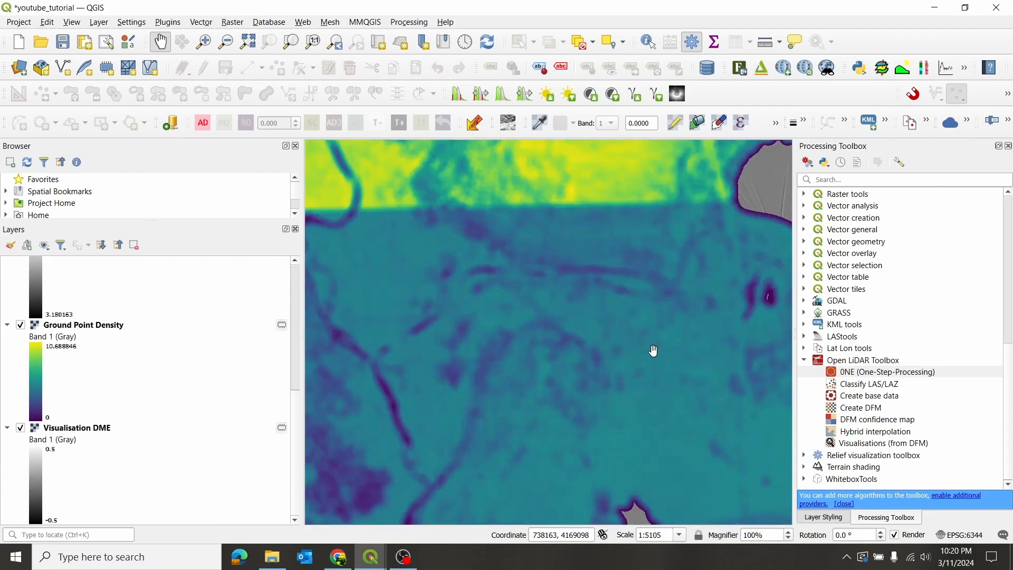
pyautogui.scroll(-2, 581, 356)
pyautogui.moveTo(612, 277); pyautogui.dragTo(561, 361)
pyautogui.scroll(1, 561, 361)
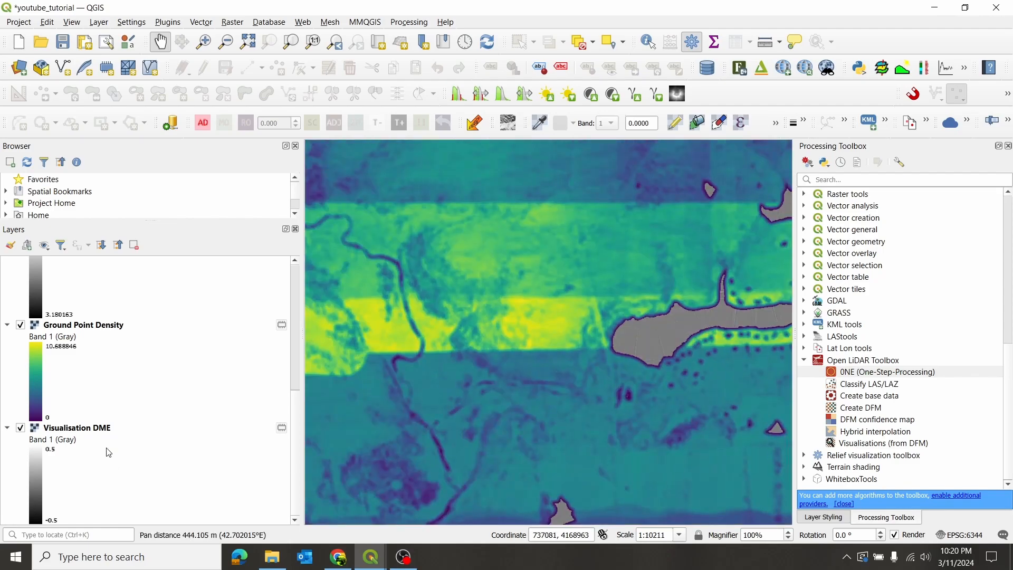
# - Remove the Ground Point Density layer from the project
pyautogui.click(106, 330)
pyautogui.rightClick(106, 330)
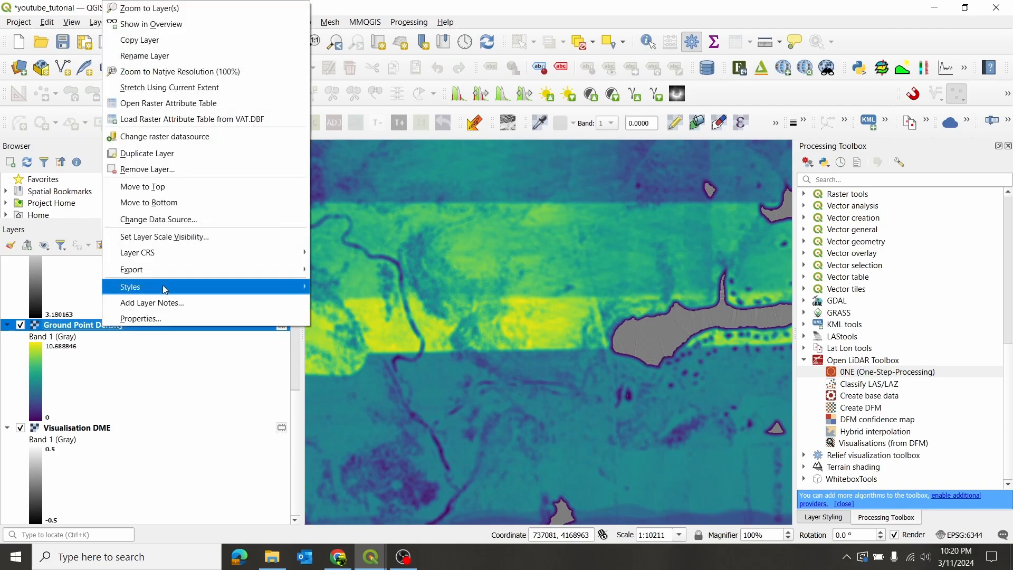
pyautogui.click(186, 170)
pyautogui.click(474, 294)
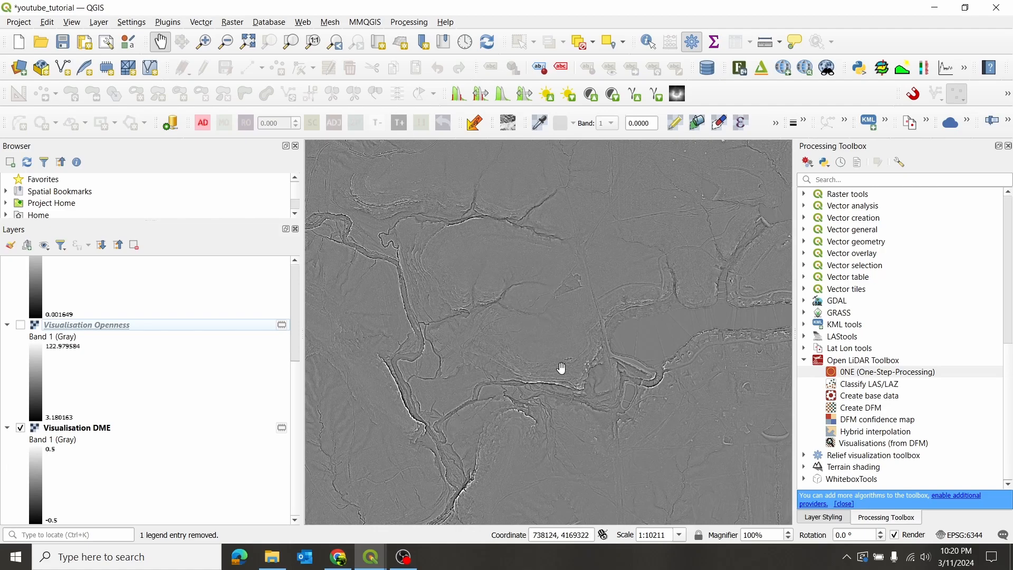
# - Examine the Visualisation DME layer at full extent and close up along the channels and ridges
pyautogui.moveTo(522, 422); pyautogui.dragTo(533, 342)
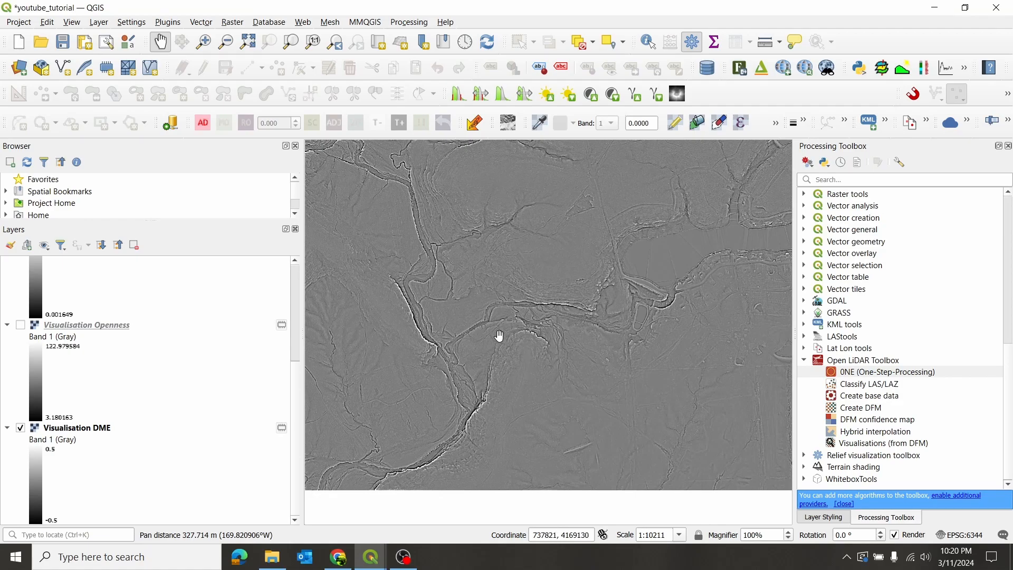
pyautogui.scroll(-2, 545, 262)
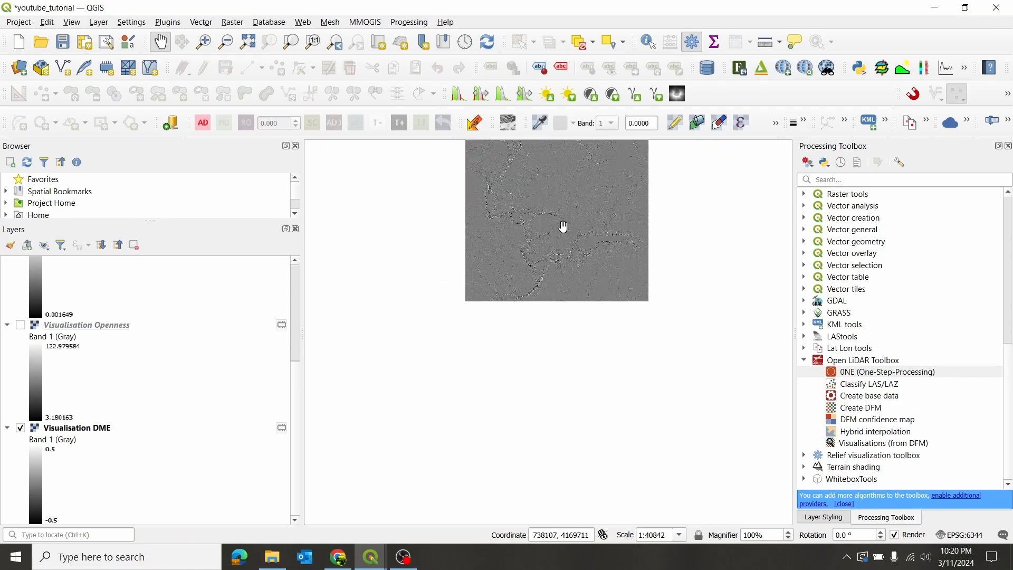
pyautogui.moveTo(564, 227); pyautogui.dragTo(533, 290)
pyautogui.scroll(1, 522, 288)
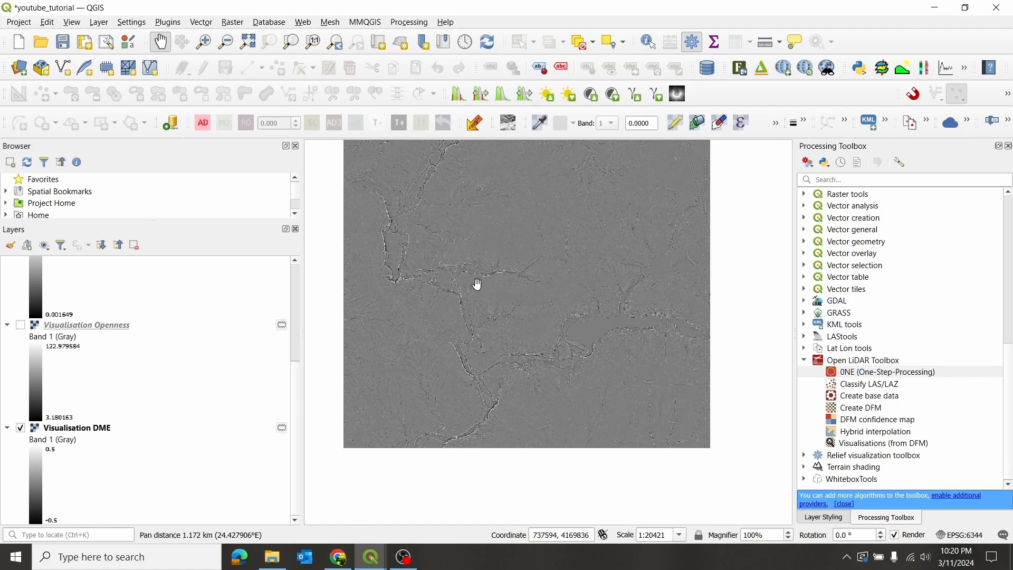
pyautogui.scroll(2, 494, 395)
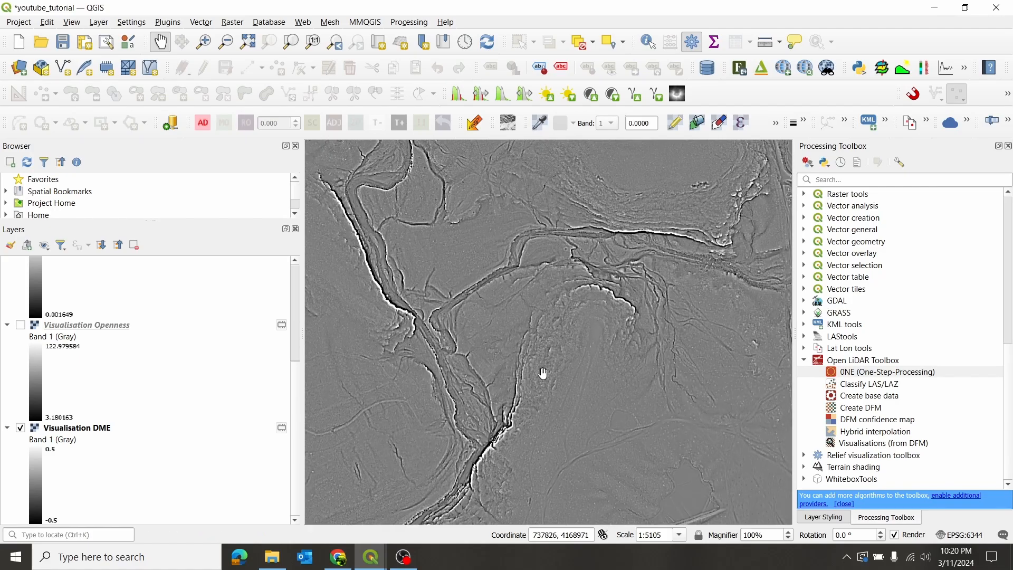
pyautogui.scroll(1, 536, 330)
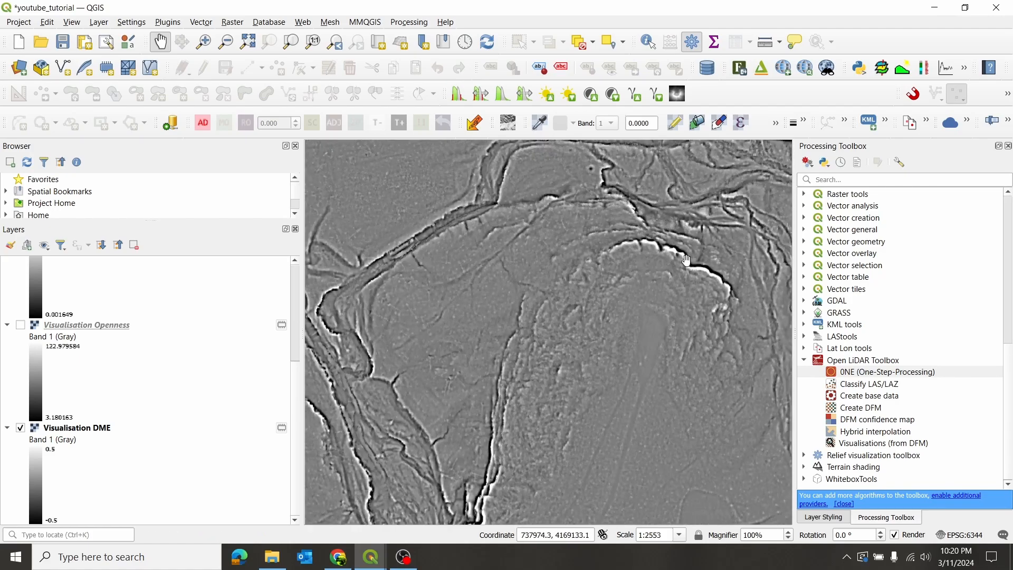
pyautogui.moveTo(597, 269); pyautogui.dragTo(508, 341)
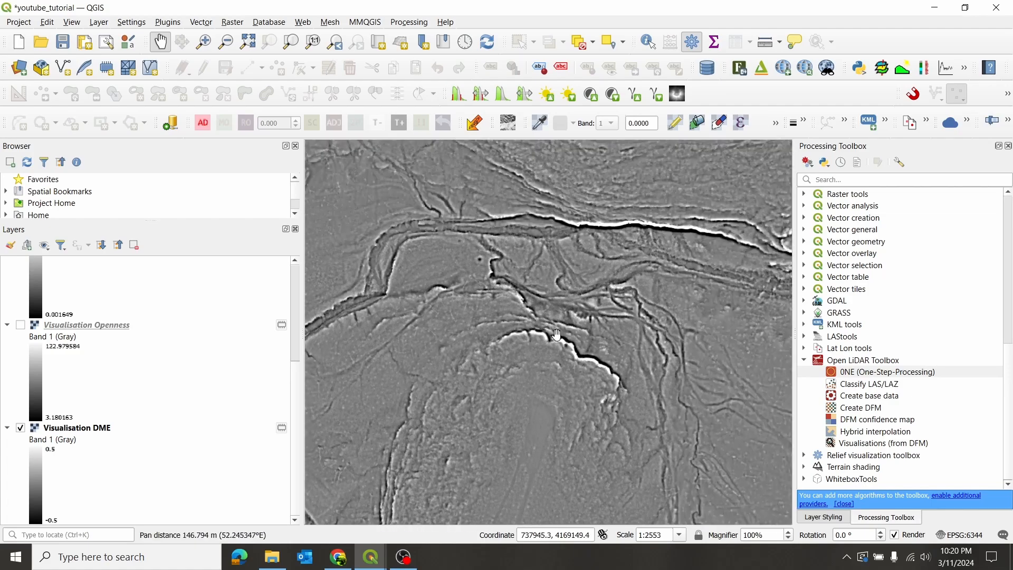
pyautogui.moveTo(719, 426); pyautogui.dragTo(607, 363)
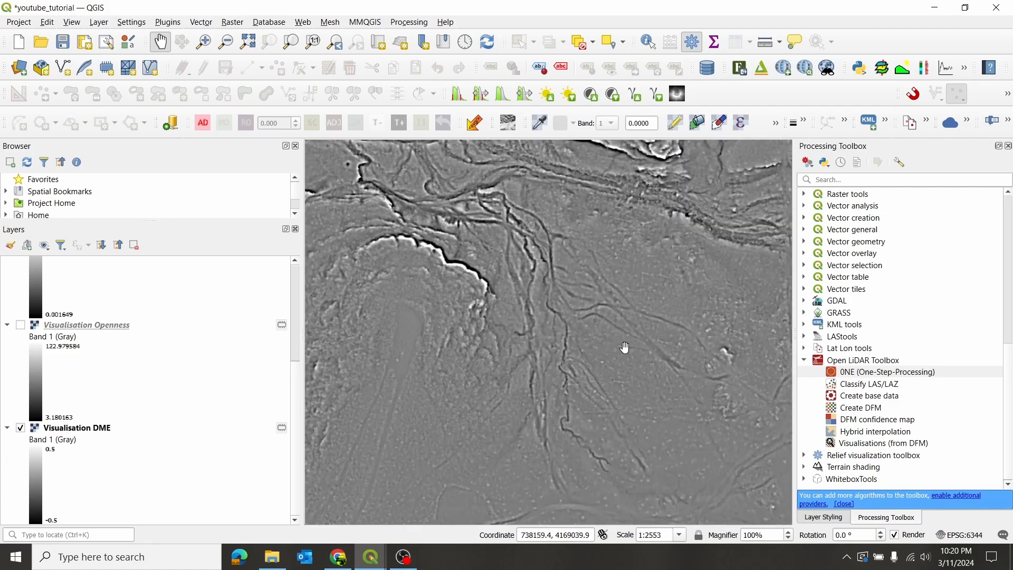
pyautogui.scroll(-1, 563, 284)
pyautogui.moveTo(475, 267); pyautogui.dragTo(515, 366)
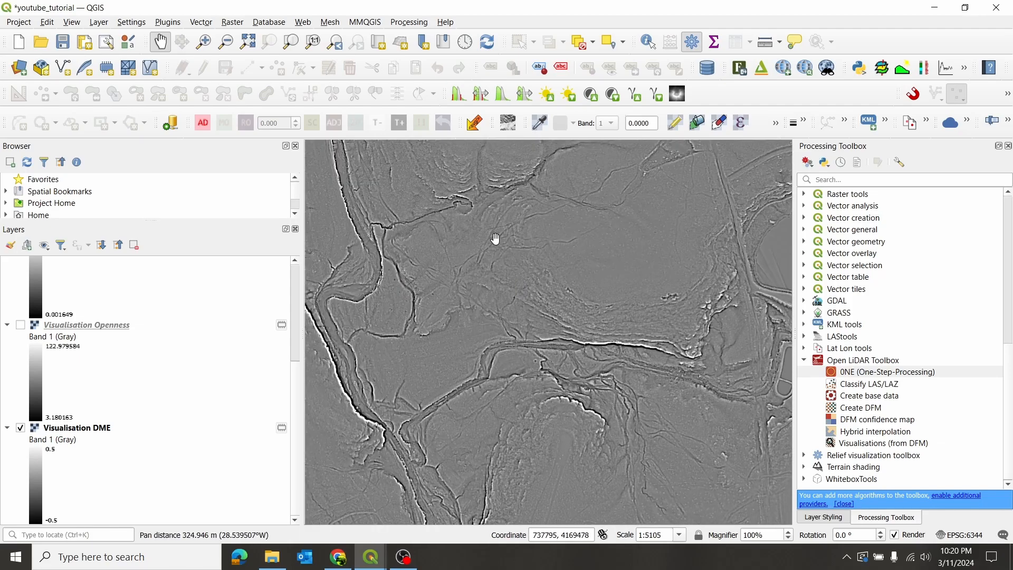
pyautogui.scroll(1, 493, 244)
pyautogui.scroll(-1, 496, 261)
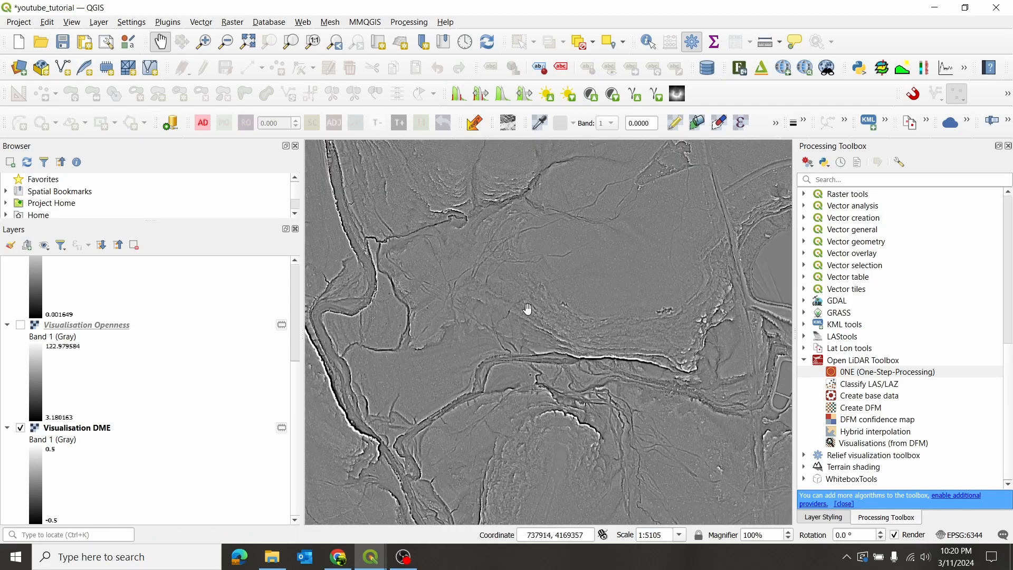
pyautogui.scroll(2, 508, 387)
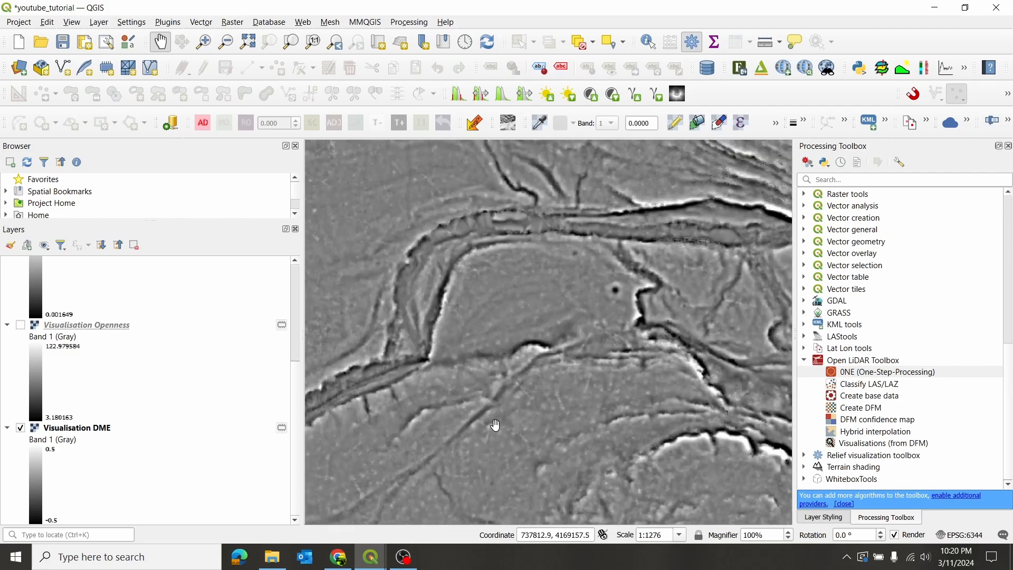
pyautogui.scroll(-1, 526, 377)
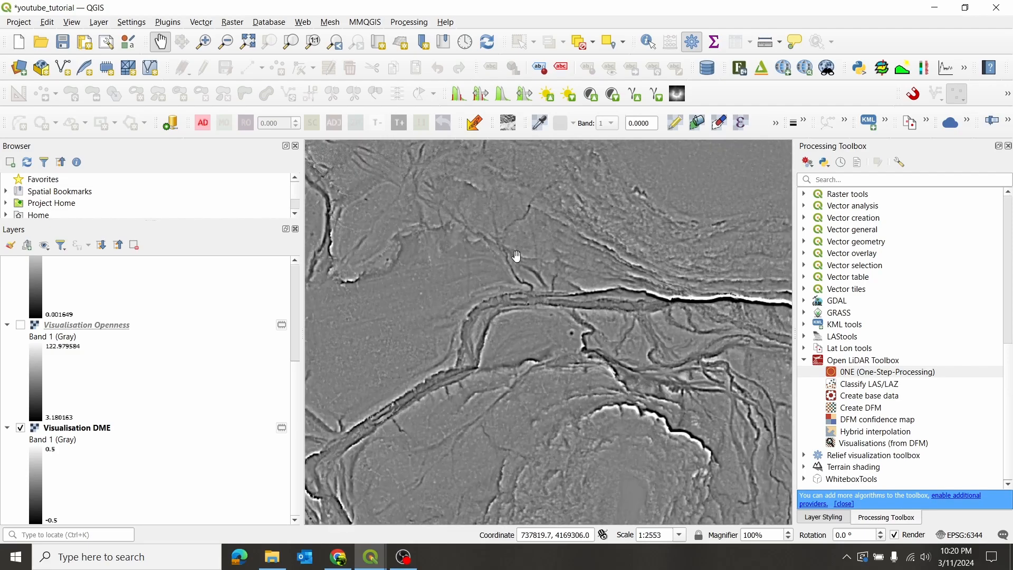
pyautogui.scroll(-2, 519, 345)
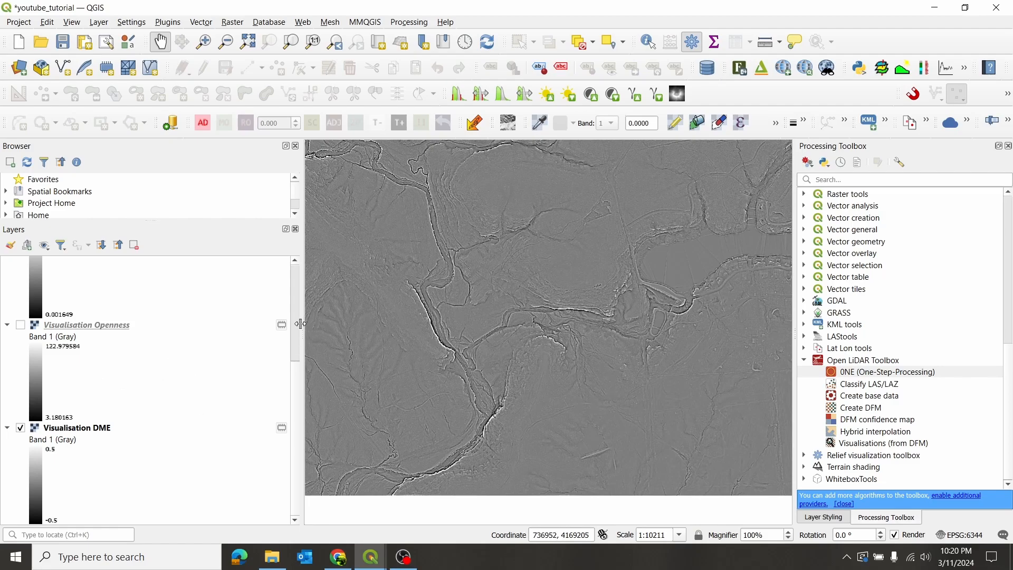
pyautogui.scroll(5, 299, 338)
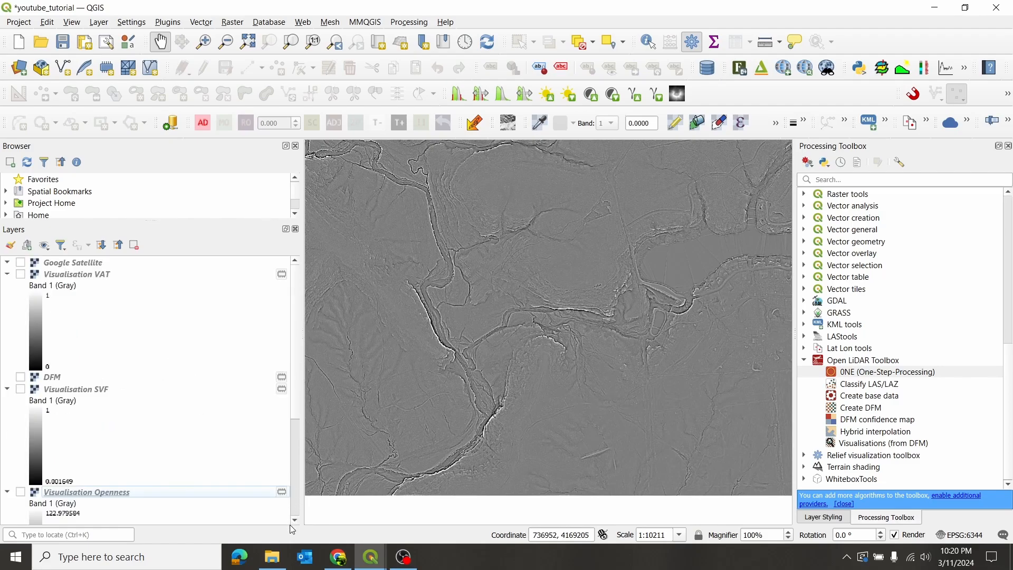
pyautogui.scroll(-5, 295, 523)
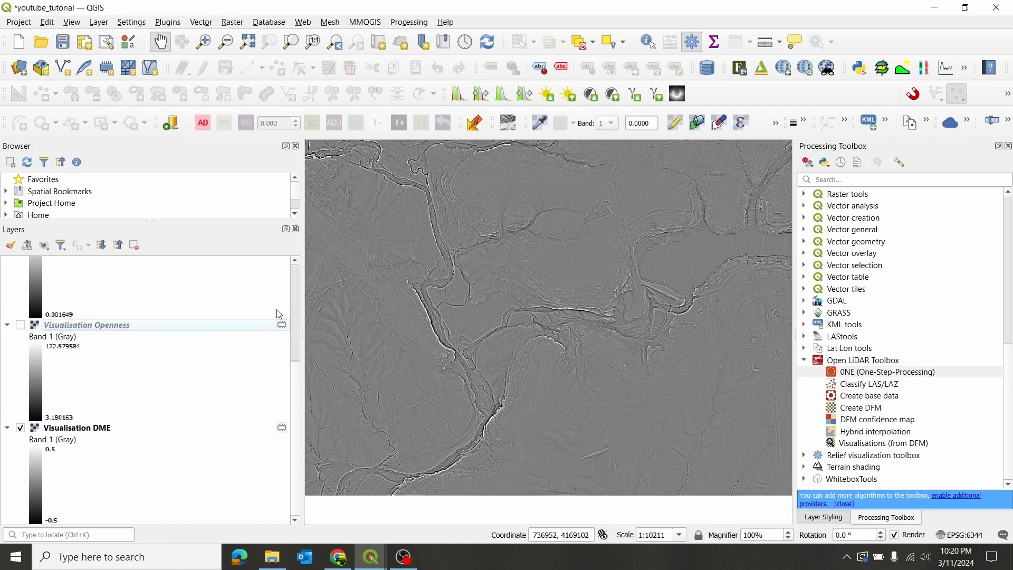
pyautogui.scroll(5, 183, 379)
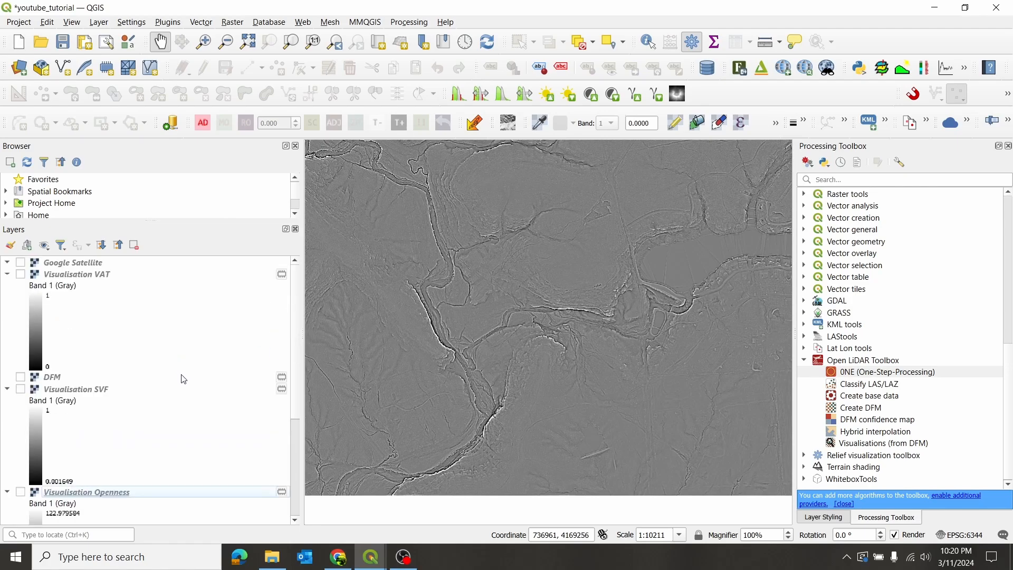
pyautogui.scroll(-5, 192, 375)
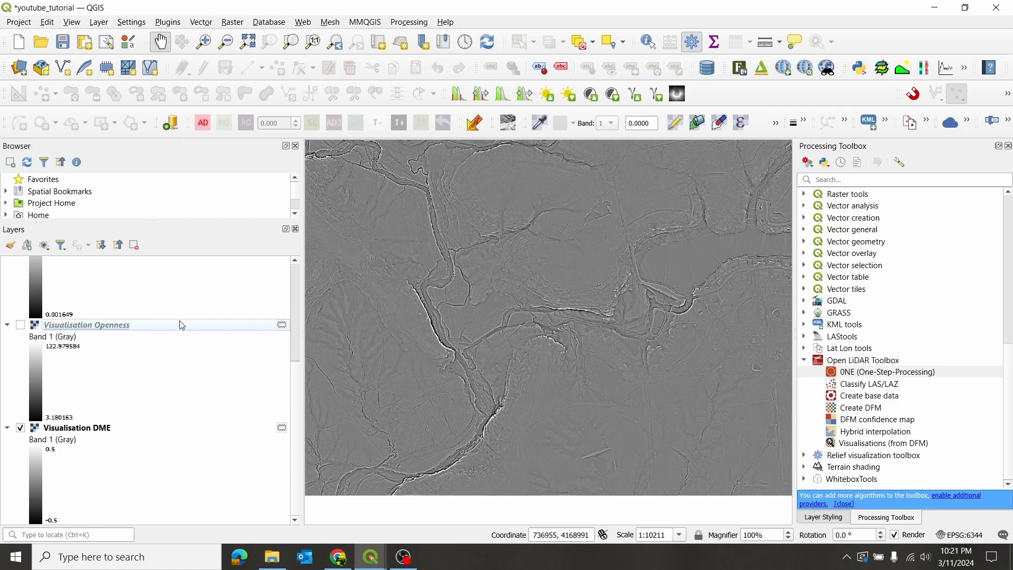
# - Set up a raw-data GeoTIFF export of the Visualisation DME layer named dme in the youtube_tutorial raster folder
pyautogui.click(96, 434)
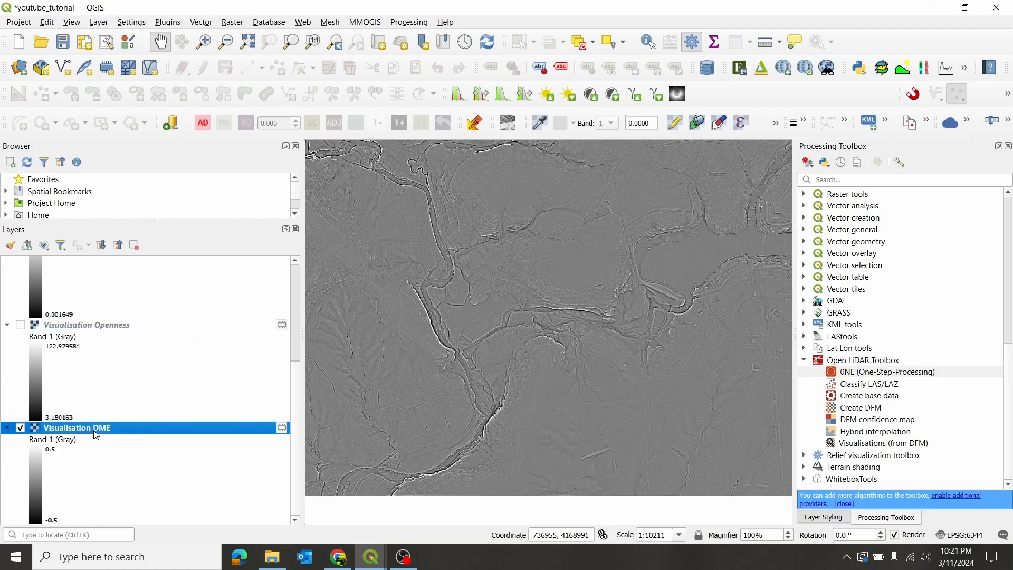
pyautogui.rightClick(96, 434)
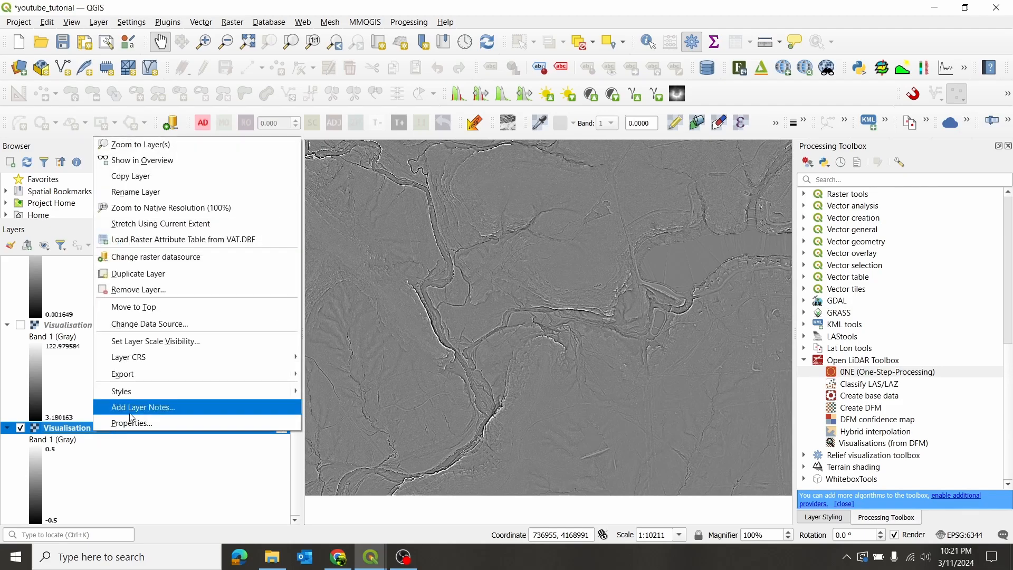
pyautogui.moveTo(205, 372)
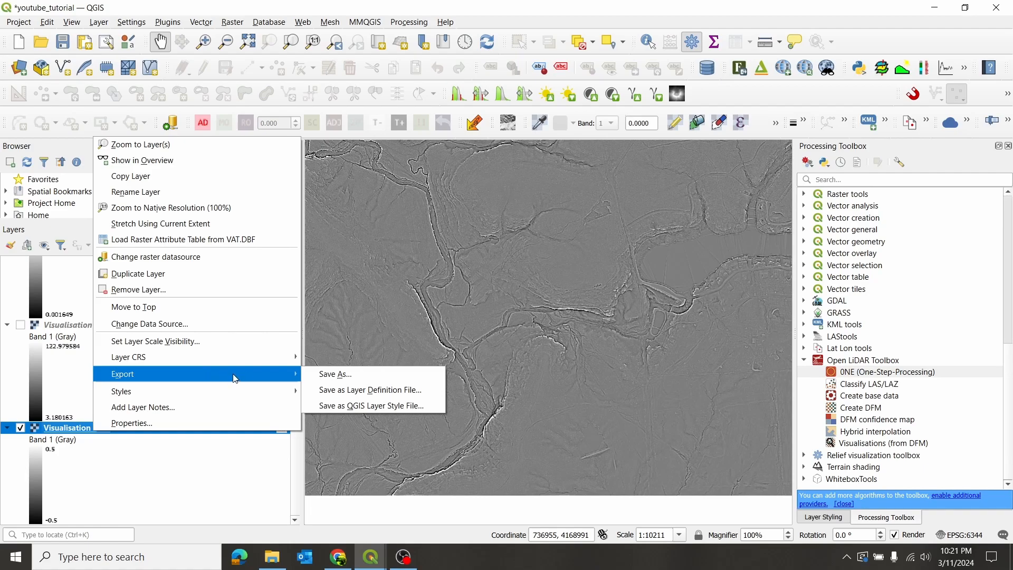
pyautogui.click(353, 375)
pyautogui.moveTo(806, 102); pyautogui.dragTo(460, 58)
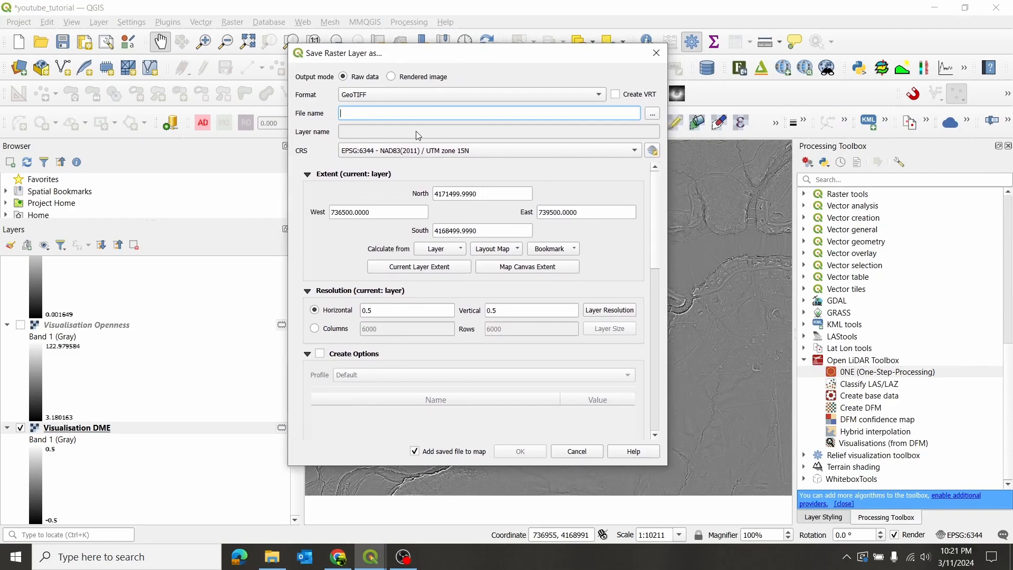
pyautogui.click(652, 115)
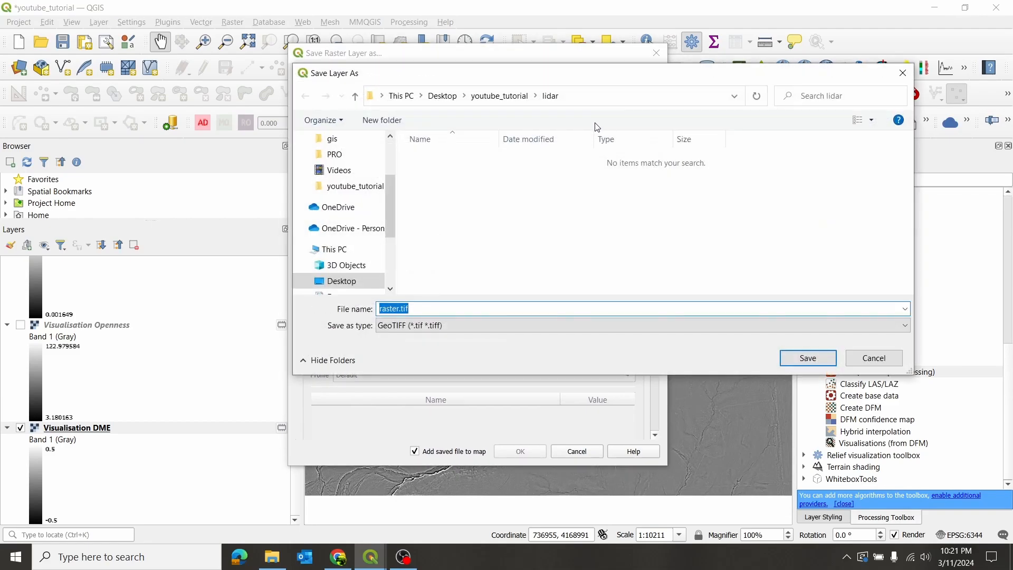
pyautogui.click(506, 96)
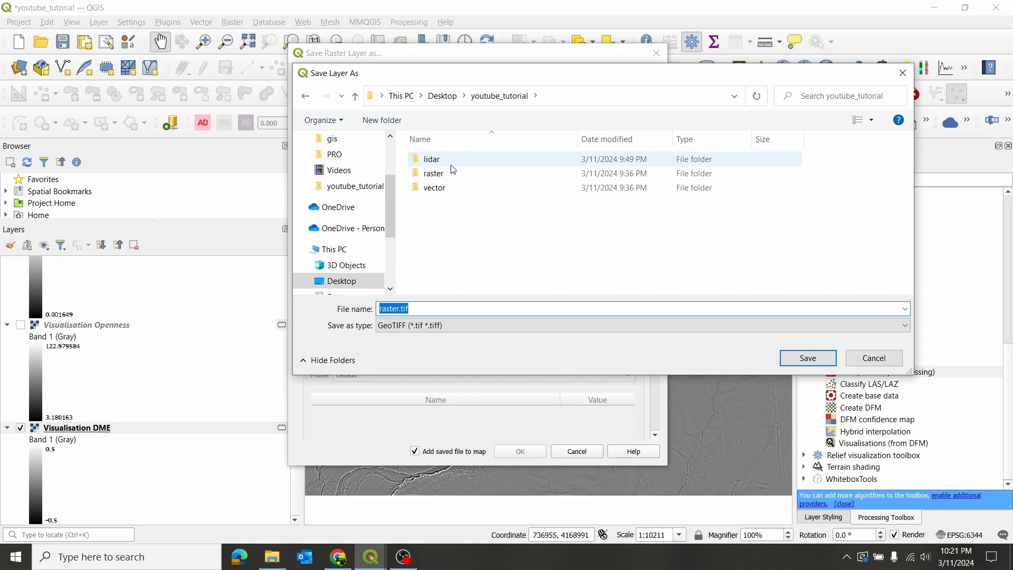
pyautogui.doubleClick(448, 177)
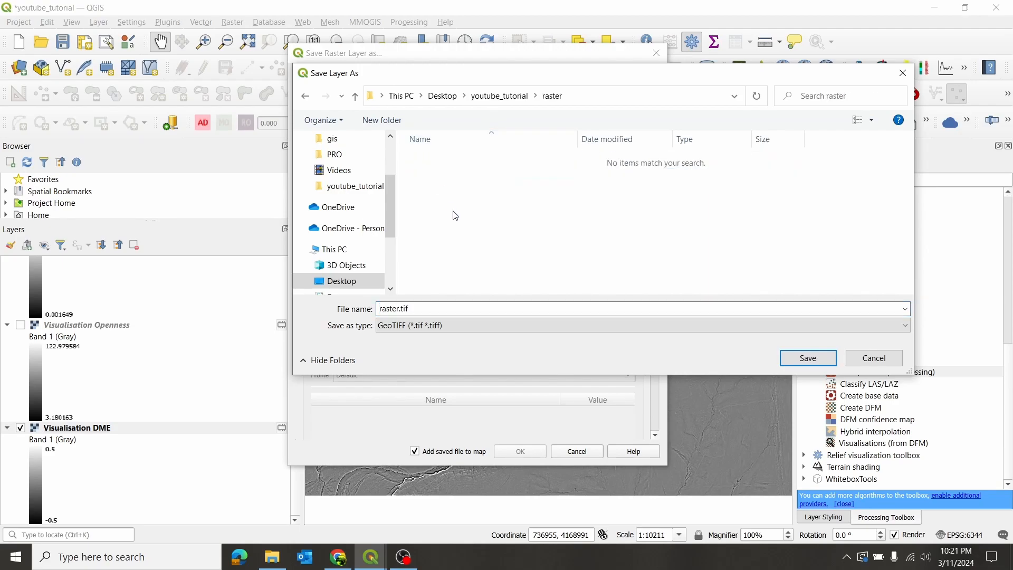
pyautogui.click(445, 307)
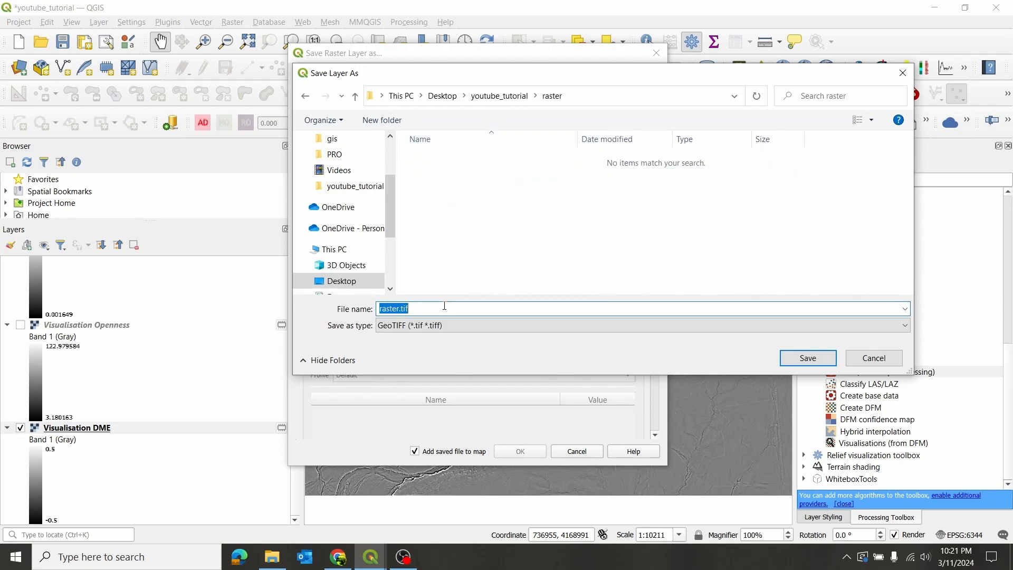
pyautogui.write('dme')
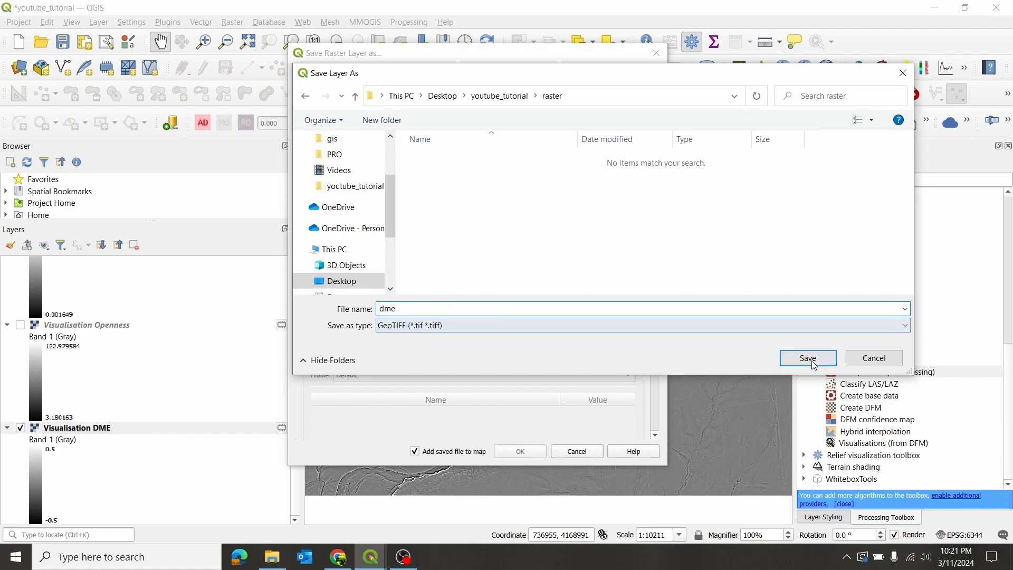
pyautogui.click(808, 358)
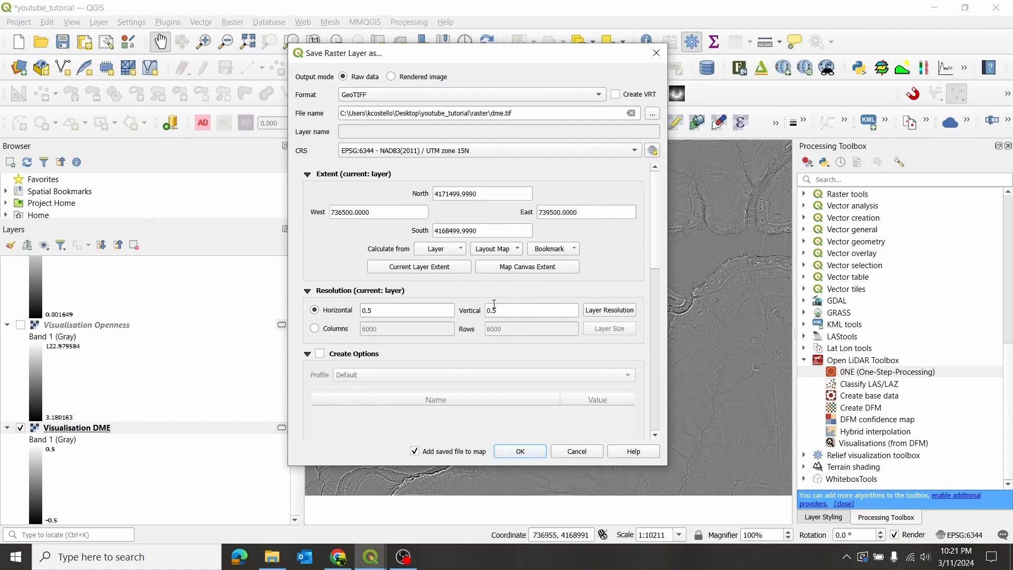
# - Apply the current layer extent and run the export, keeping the saved file added to the map
pyautogui.click(413, 269)
pyautogui.moveTo(655, 239); pyautogui.dragTo(655, 413)
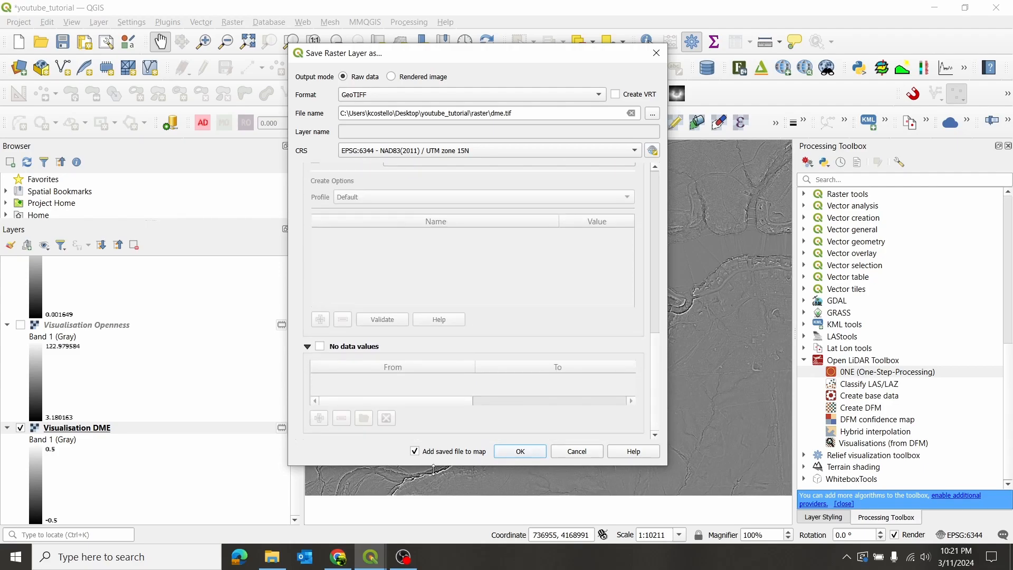
pyautogui.click(521, 452)
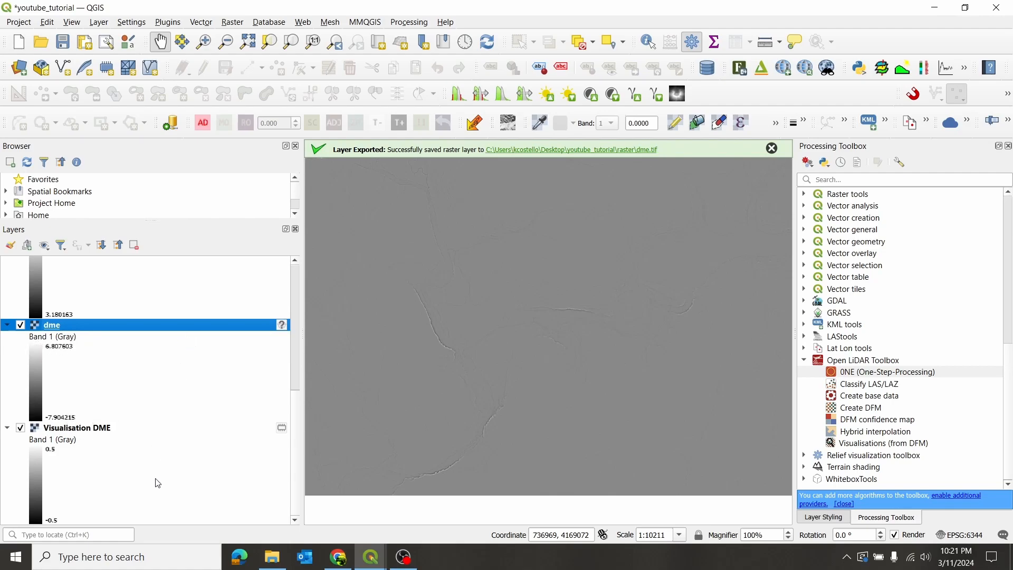
# - Compare the exported dme layer with the original Visualisation DME by switching dme's visibility off and on
pyautogui.scroll(3, 170, 396)
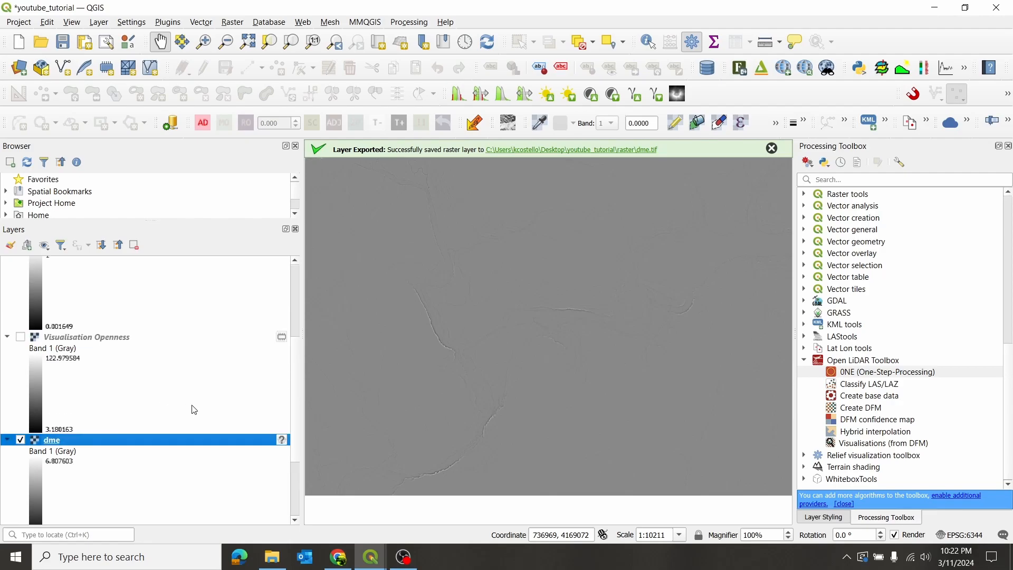
pyautogui.scroll(-3, 205, 385)
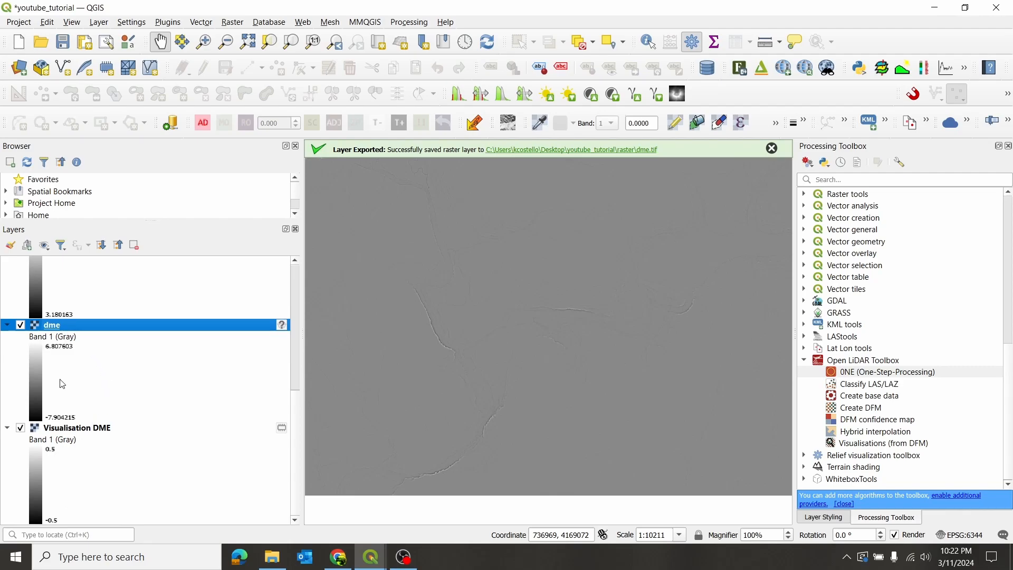
pyautogui.click(20, 325)
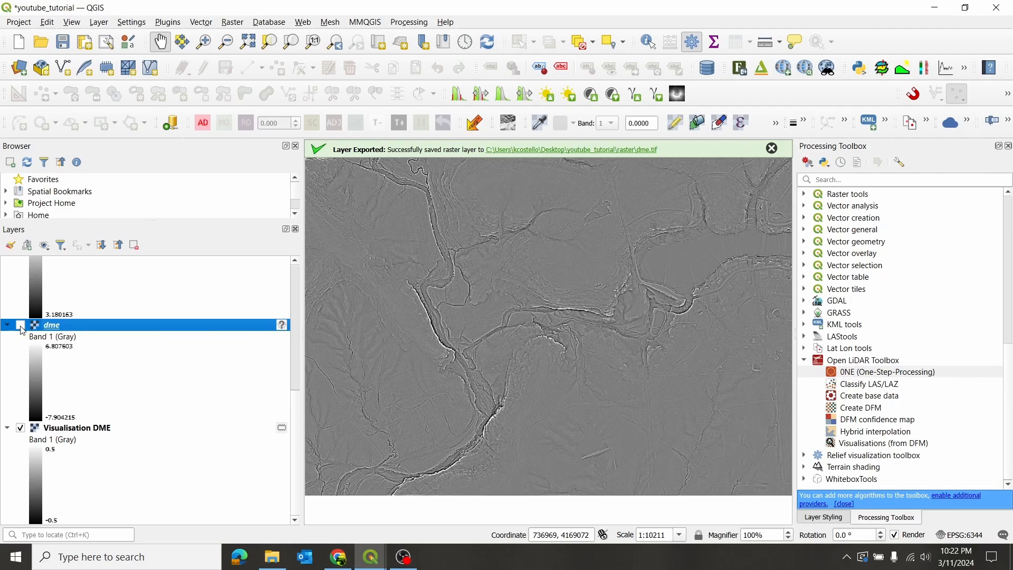
pyautogui.click(21, 325)
# - Copy the style of the Visualisation DME layer and paste it onto the exported dme layer
pyautogui.click(93, 430)
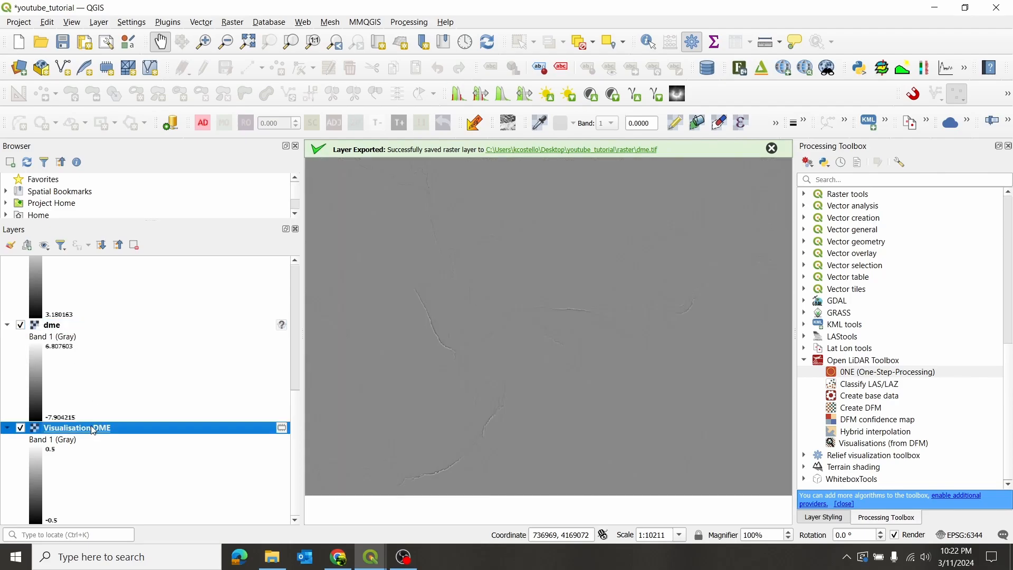
pyautogui.rightClick(94, 430)
pyautogui.moveTo(151, 386)
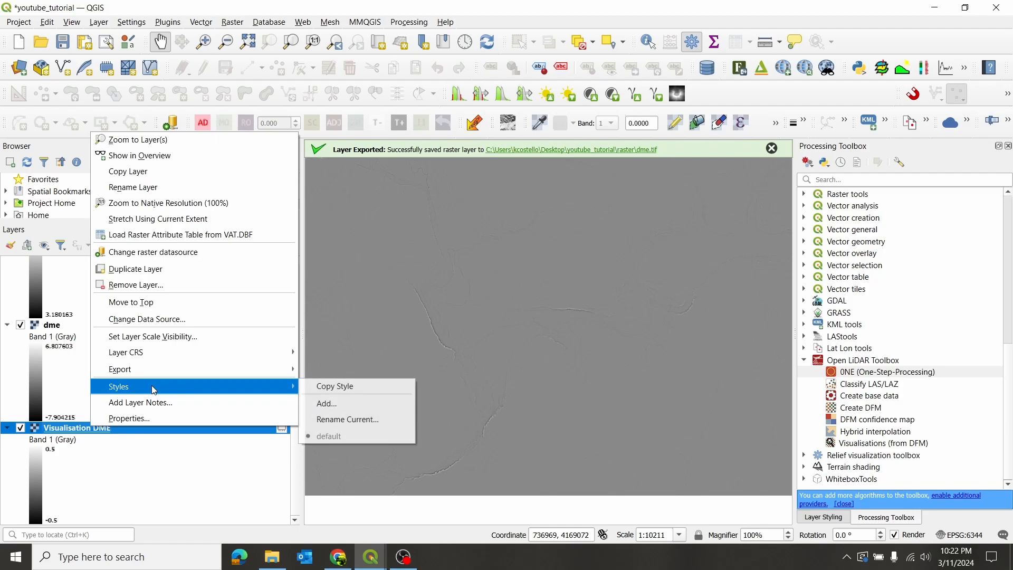
pyautogui.click(337, 387)
pyautogui.click(95, 326)
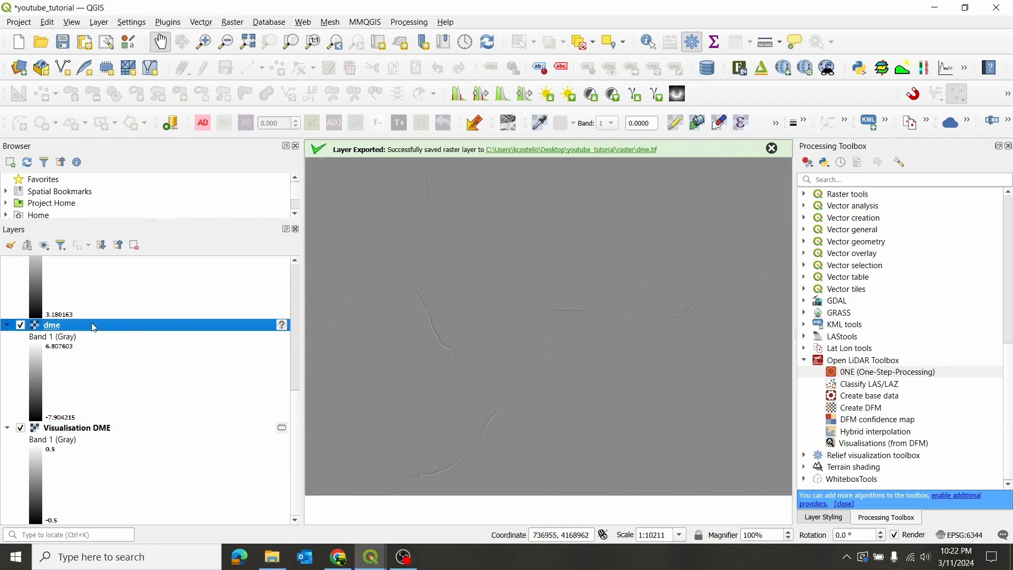
pyautogui.rightClick(95, 325)
pyautogui.moveTo(211, 289)
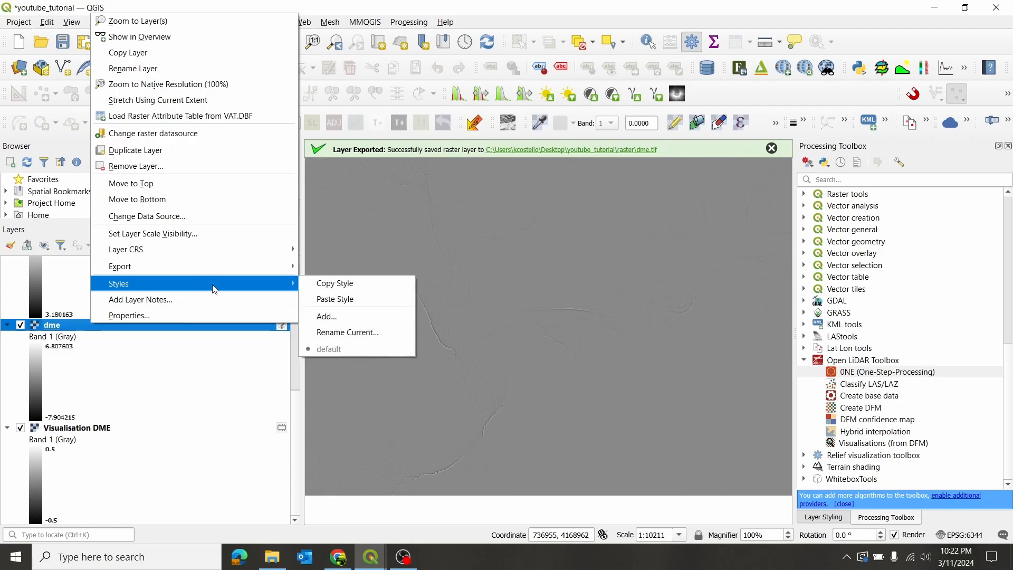
pyautogui.click(334, 299)
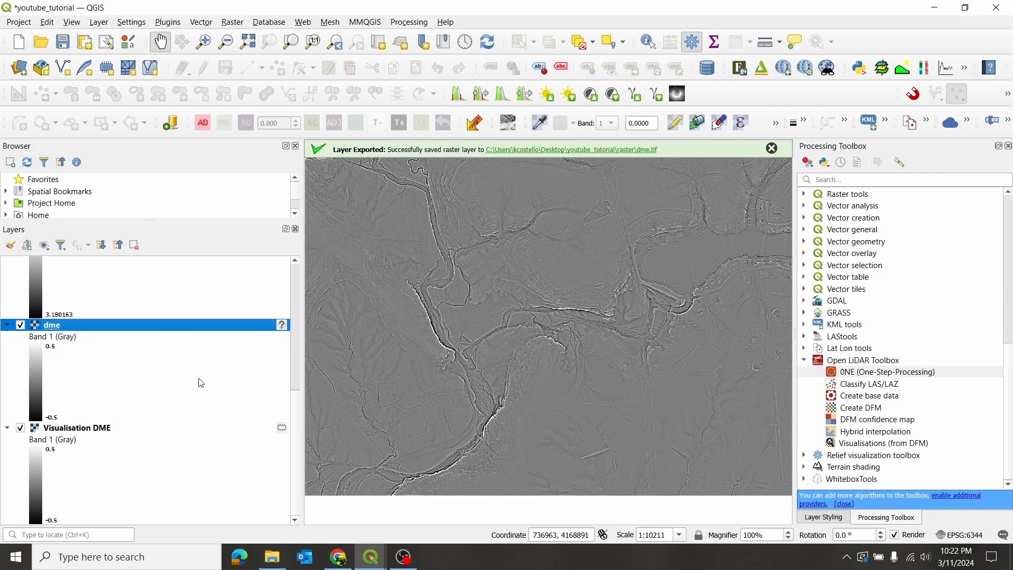
# - Assign the coordinate reference system NAD83(2011) / UTM zone 15N (EPSG:6344) to the dme layer
pyautogui.scroll(3, 201, 382)
pyautogui.scroll(-3, 233, 363)
pyautogui.click(283, 328)
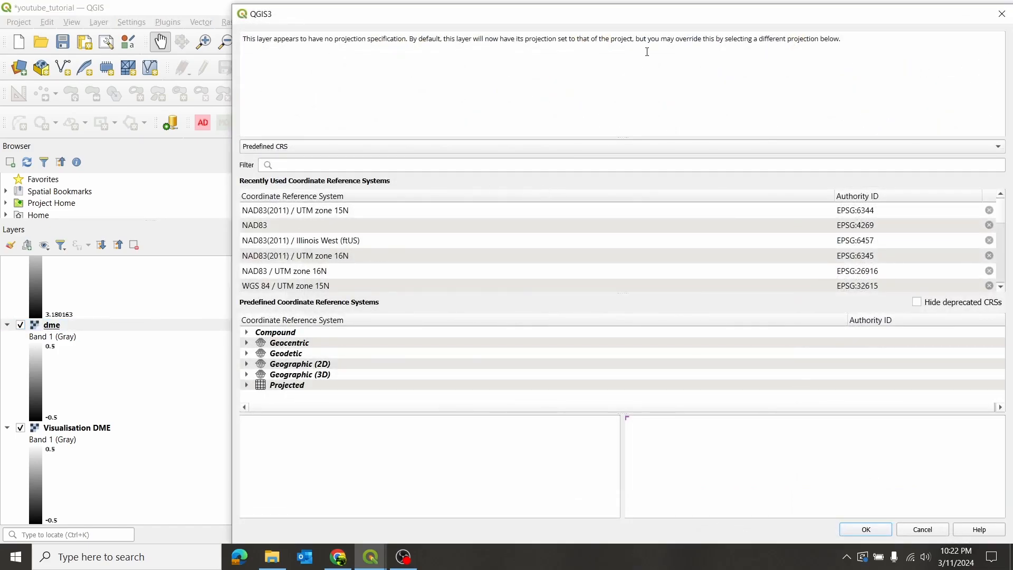
pyautogui.moveTo(681, 8); pyautogui.dragTo(518, 64)
pyautogui.click(746, 231)
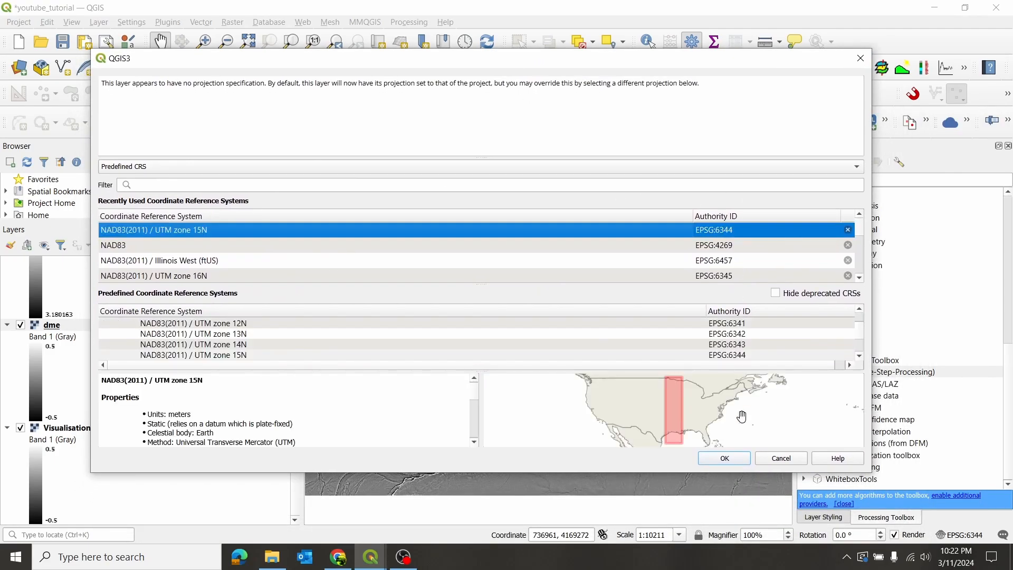
pyautogui.click(728, 460)
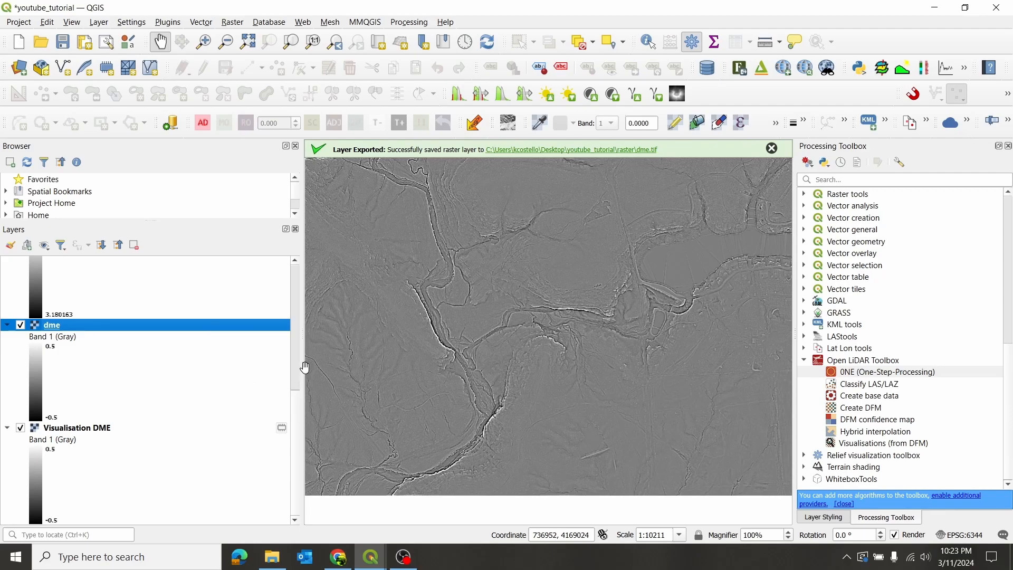
# - Search the processing algorithms for "assign" and inspect the GDAL Assign projection parameters for the dme layer
pyautogui.moveTo(305, 368); pyautogui.dragTo(149, 393)
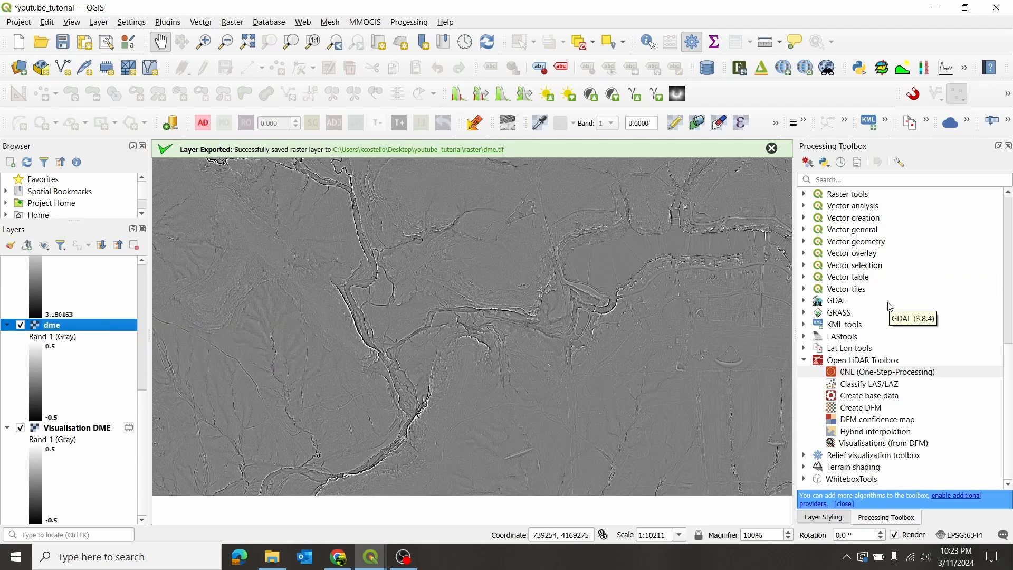
pyautogui.scroll(9, 891, 307)
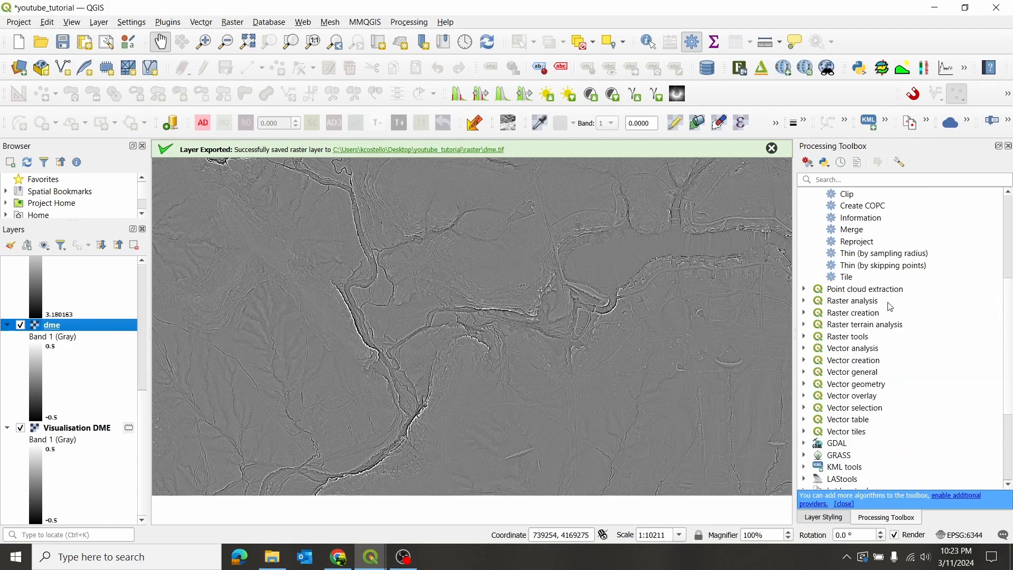
pyautogui.click(868, 182)
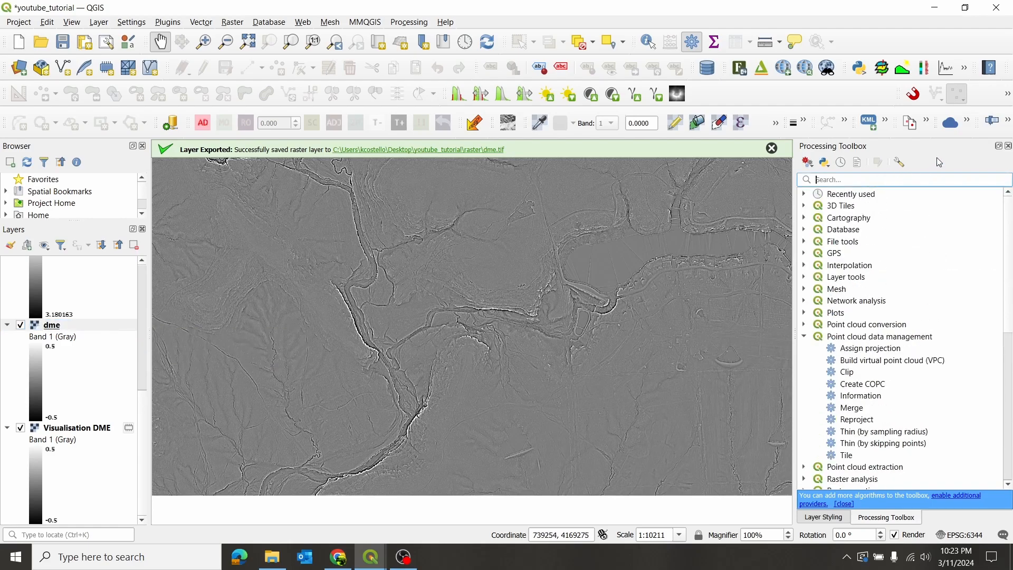
pyautogui.write('assign')
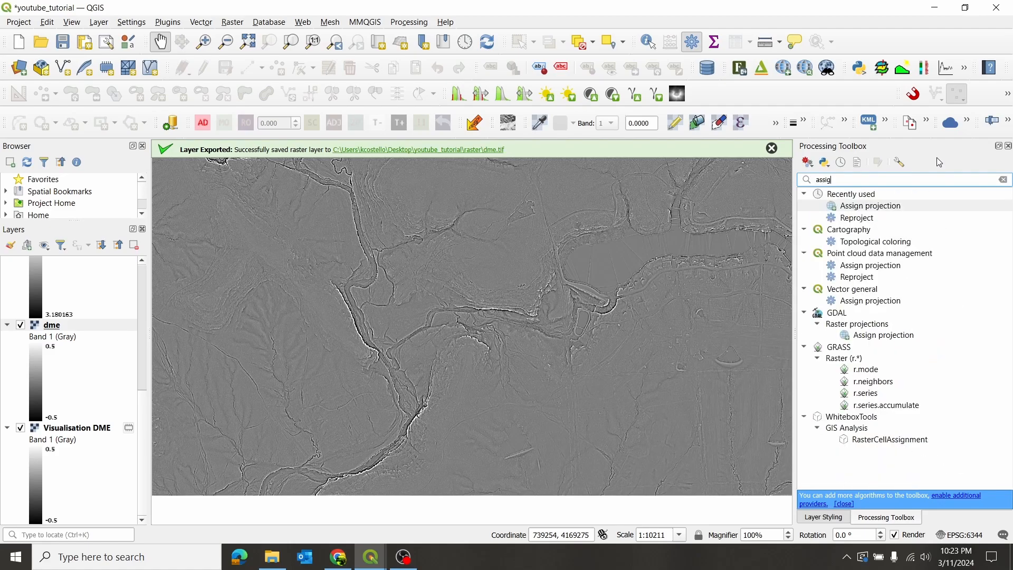
pyautogui.doubleClick(876, 207)
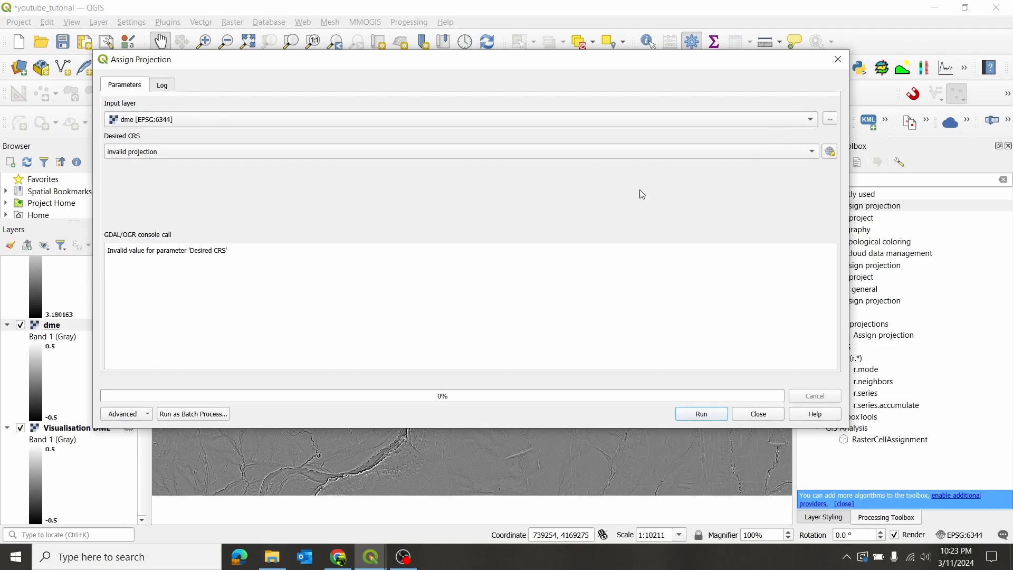
pyautogui.moveTo(453, 67); pyautogui.dragTo(506, 62)
pyautogui.click(811, 410)
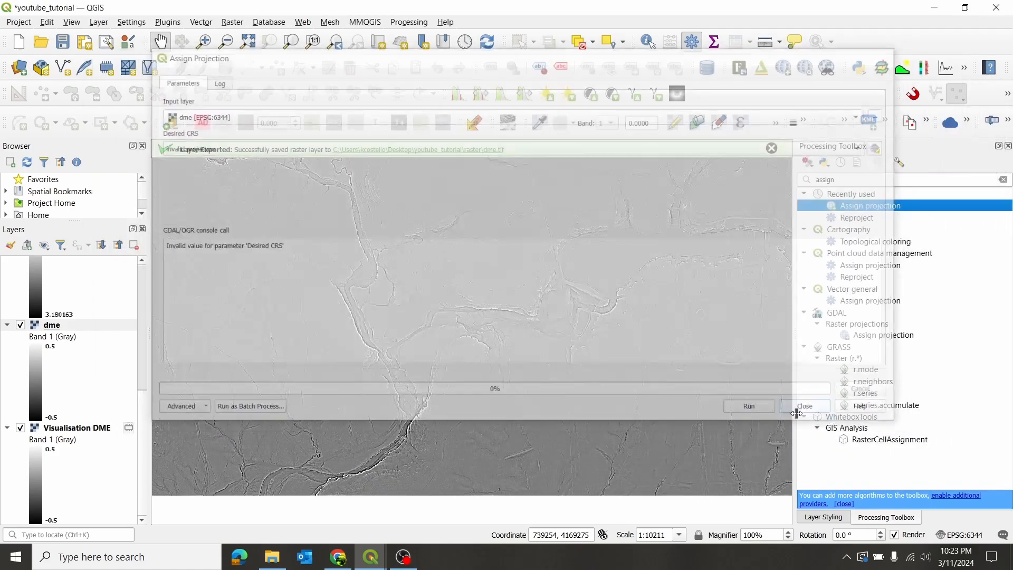
# - Compare the metadata CRS of the dme layer as set from the layer and from the provider, discarding the changes
pyautogui.rightClick(90, 327)
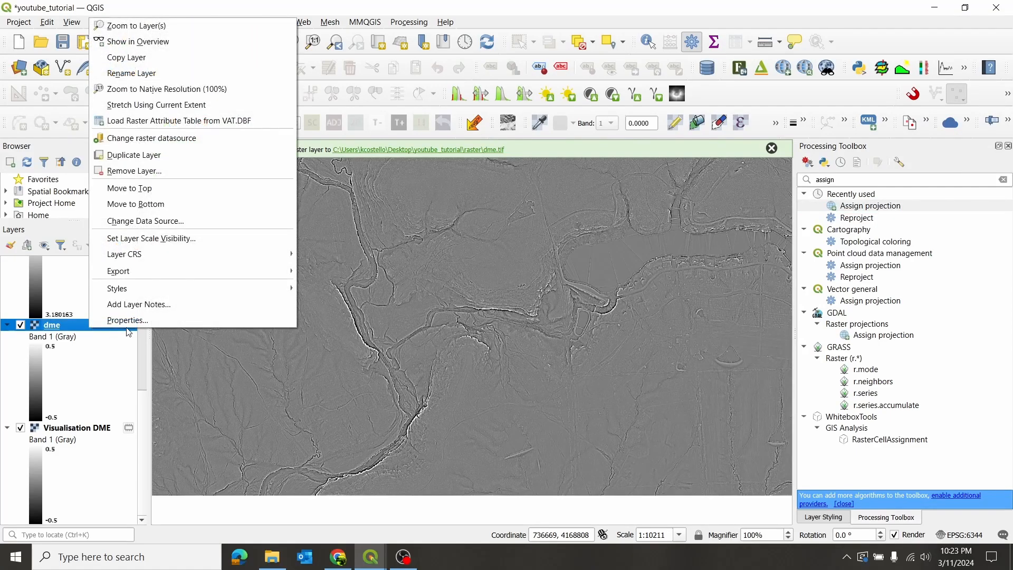
pyautogui.click(169, 321)
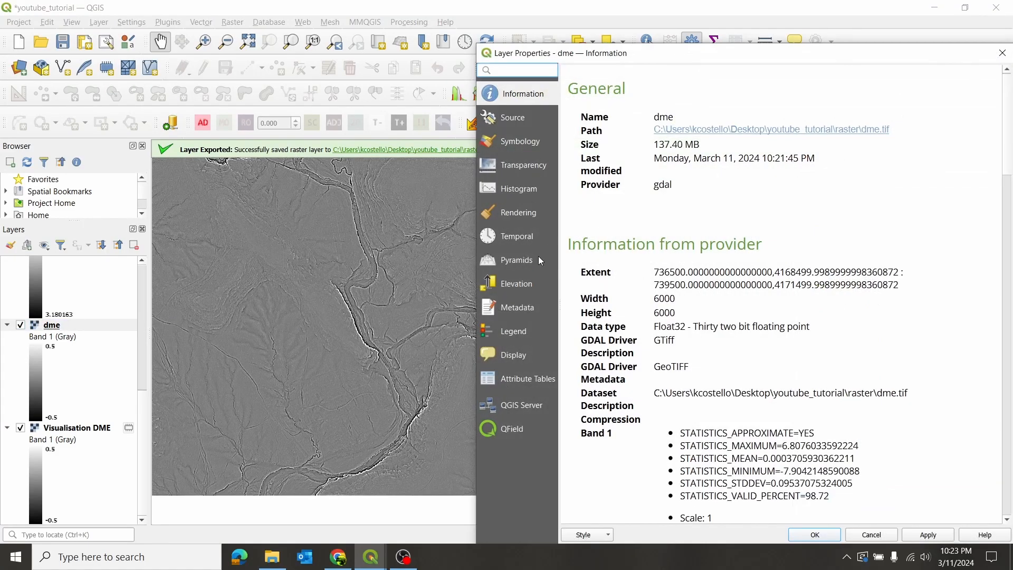
pyautogui.click(522, 306)
pyautogui.click(754, 77)
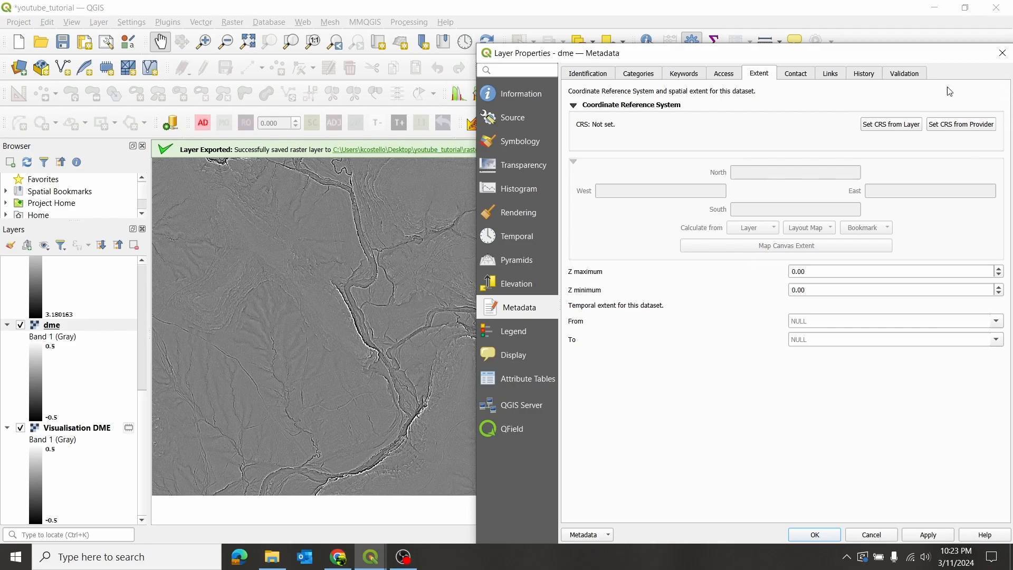
pyautogui.click(895, 126)
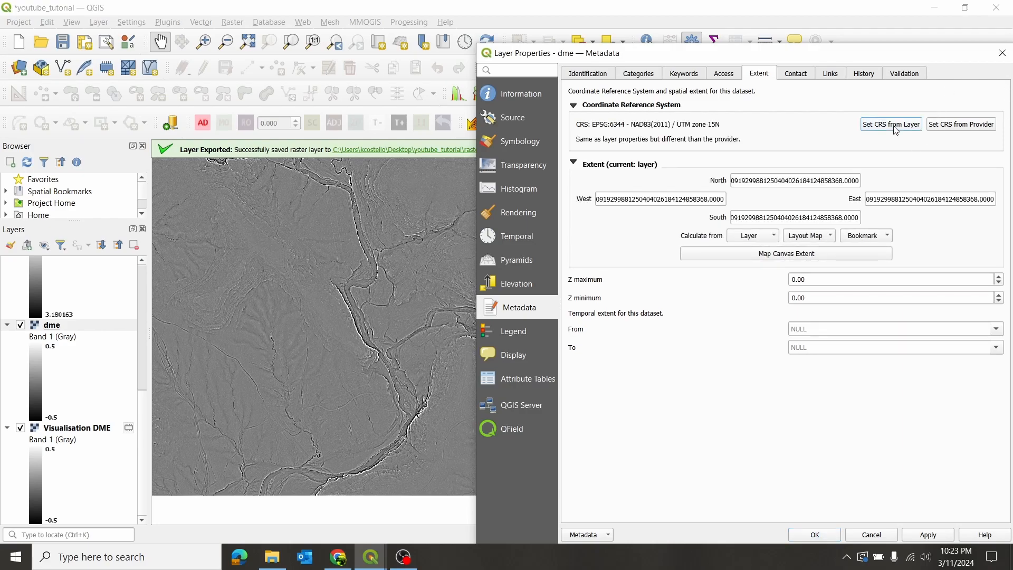
pyautogui.click(956, 127)
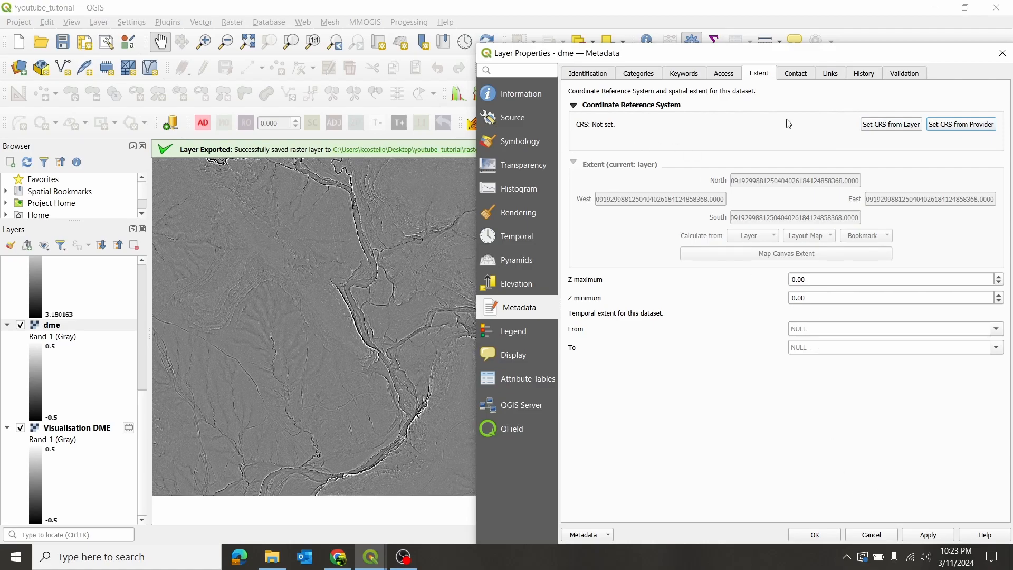
pyautogui.click(874, 536)
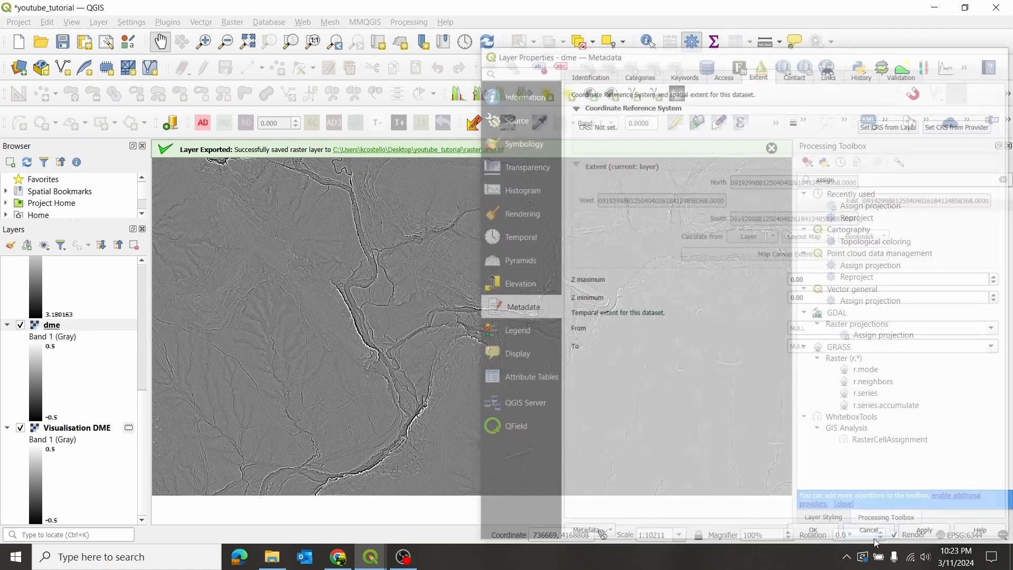
# - Run the GDAL Assign projection algorithm on the dme layer with the project CRS, EPSG:6344 - NAD83(2011) / UTM zone 15N
pyautogui.doubleClick(885, 207)
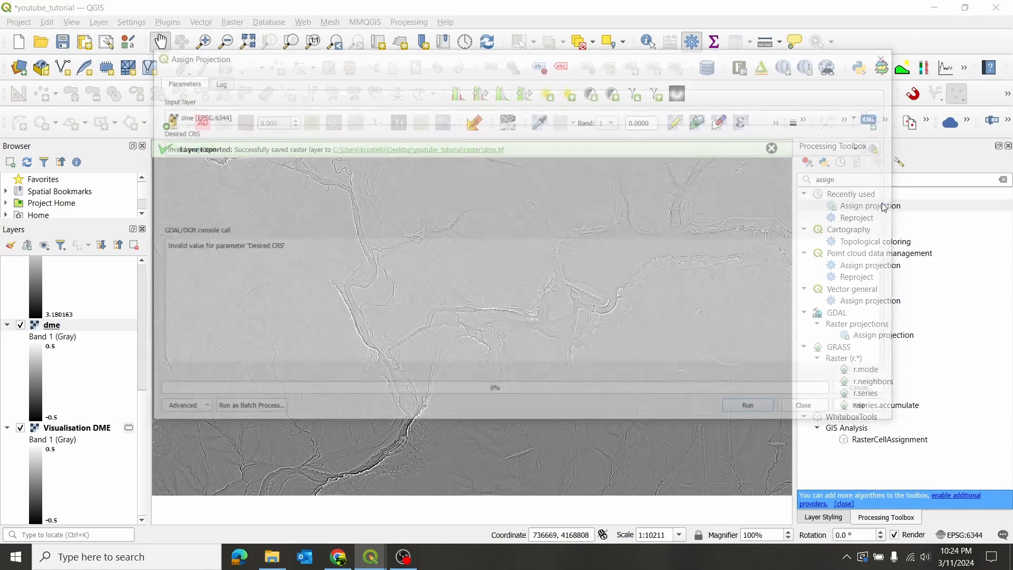
pyautogui.click(864, 148)
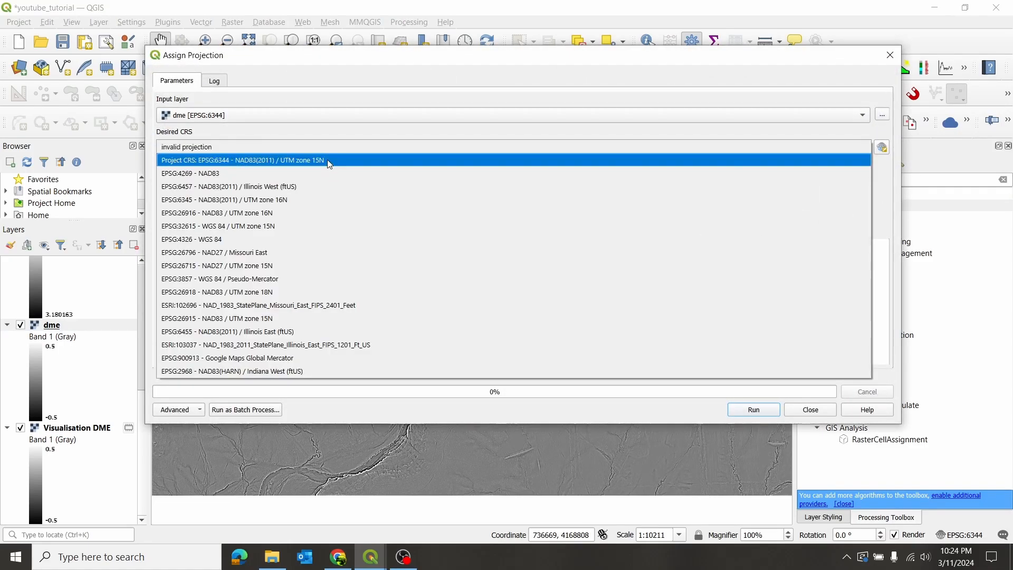
pyautogui.click(463, 161)
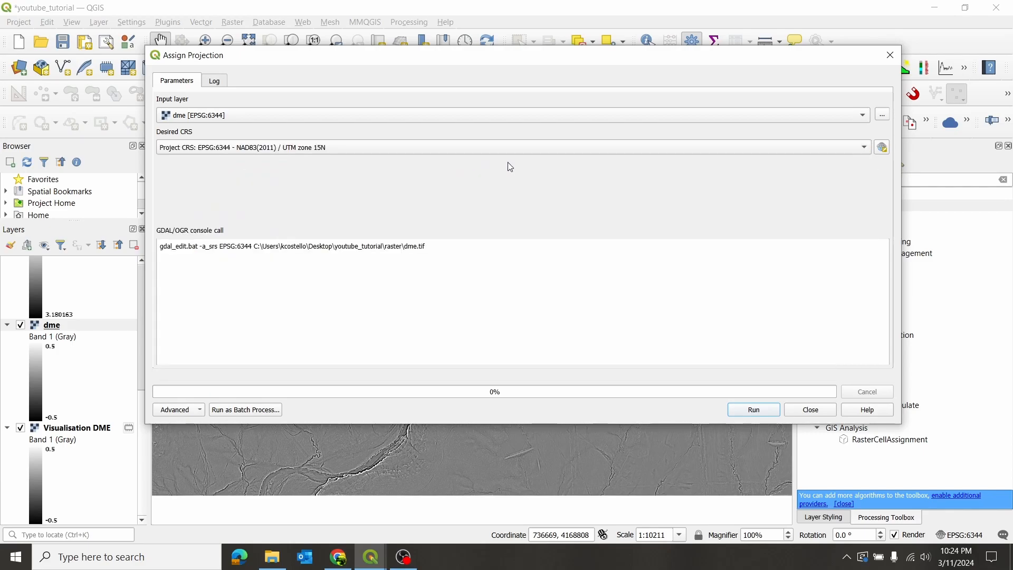
pyautogui.click(754, 410)
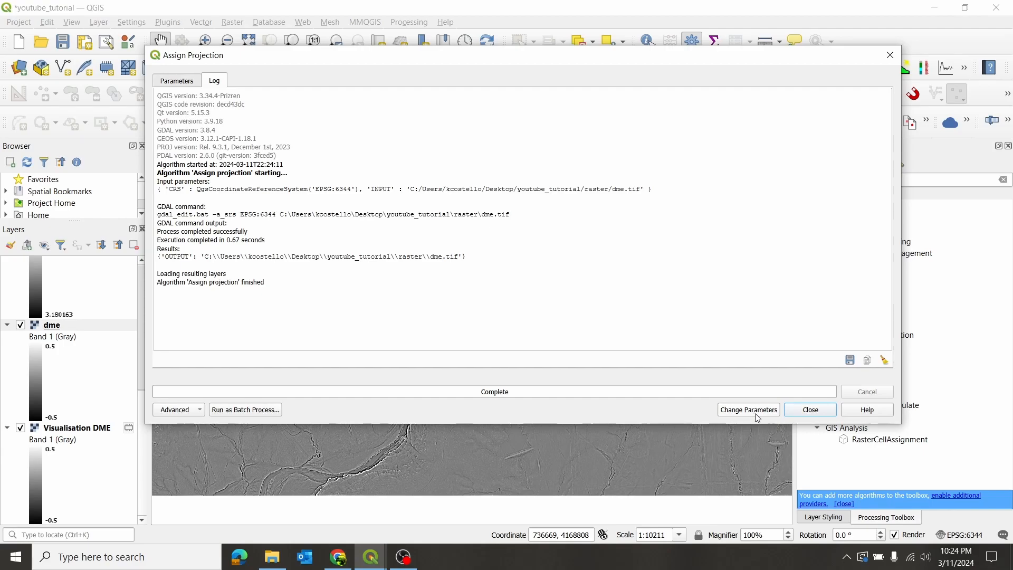
pyautogui.click(811, 411)
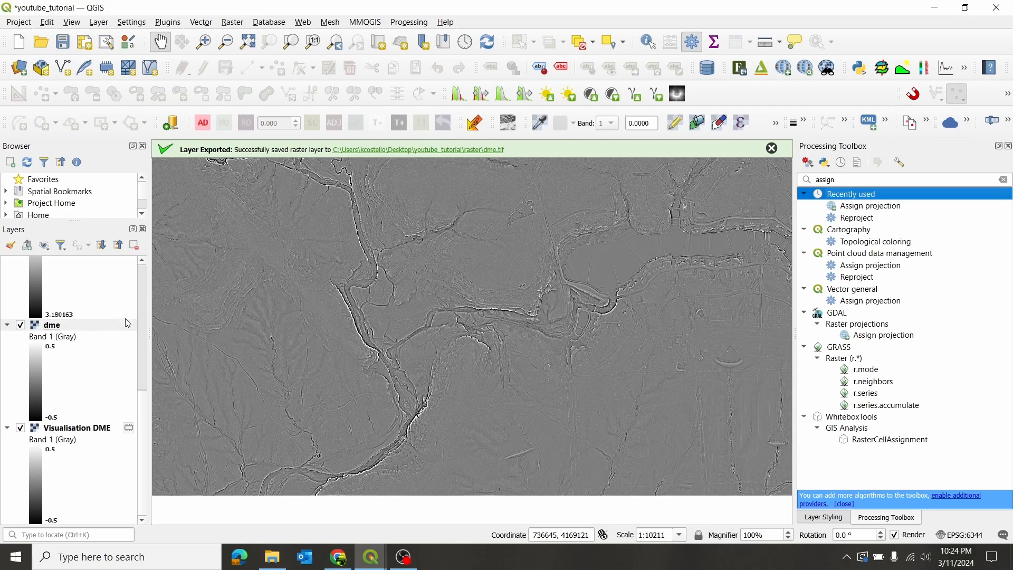
pyautogui.click(141, 329)
pyautogui.moveTo(143, 266); pyautogui.dragTo(146, 254)
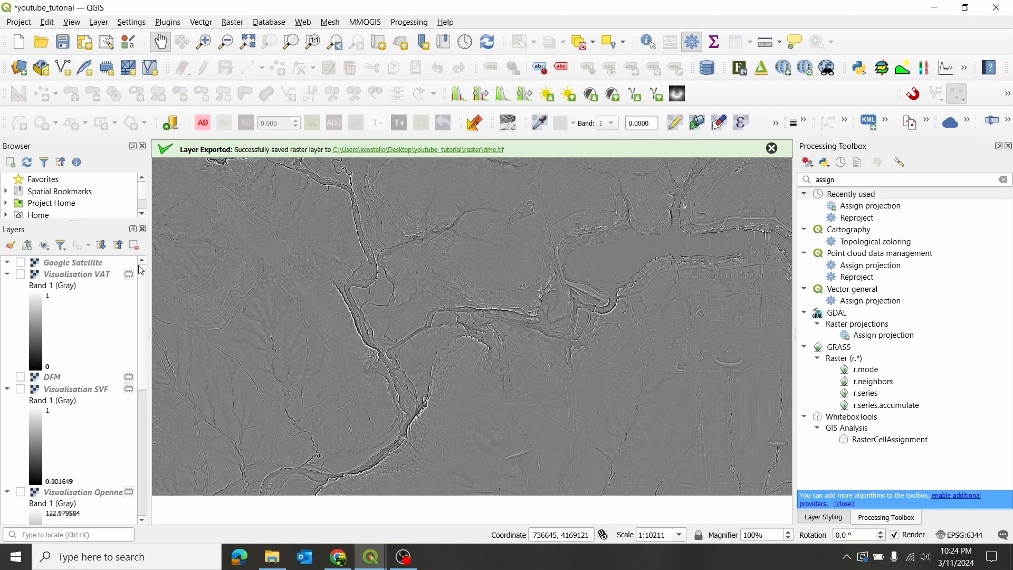